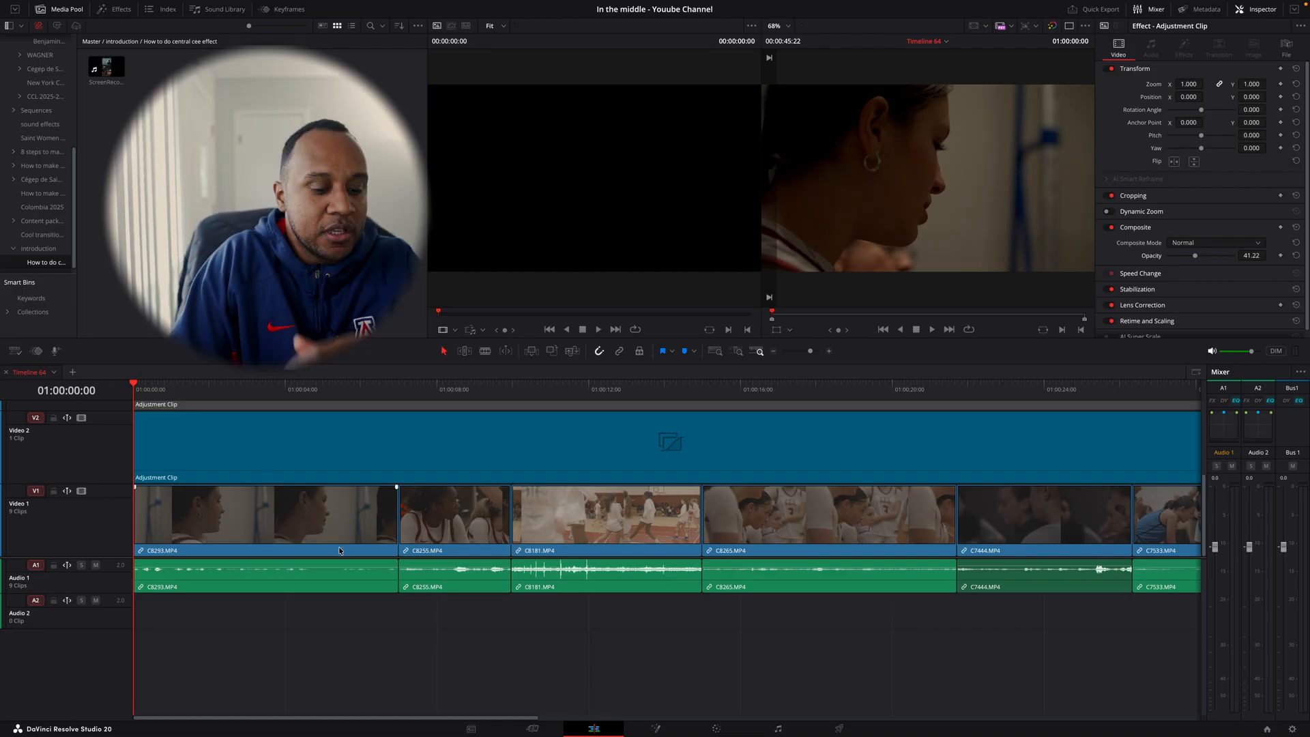
- Select the full-length adjustment clip on the Video 3 track of the timeline
scroll(273, 478, down, 3)
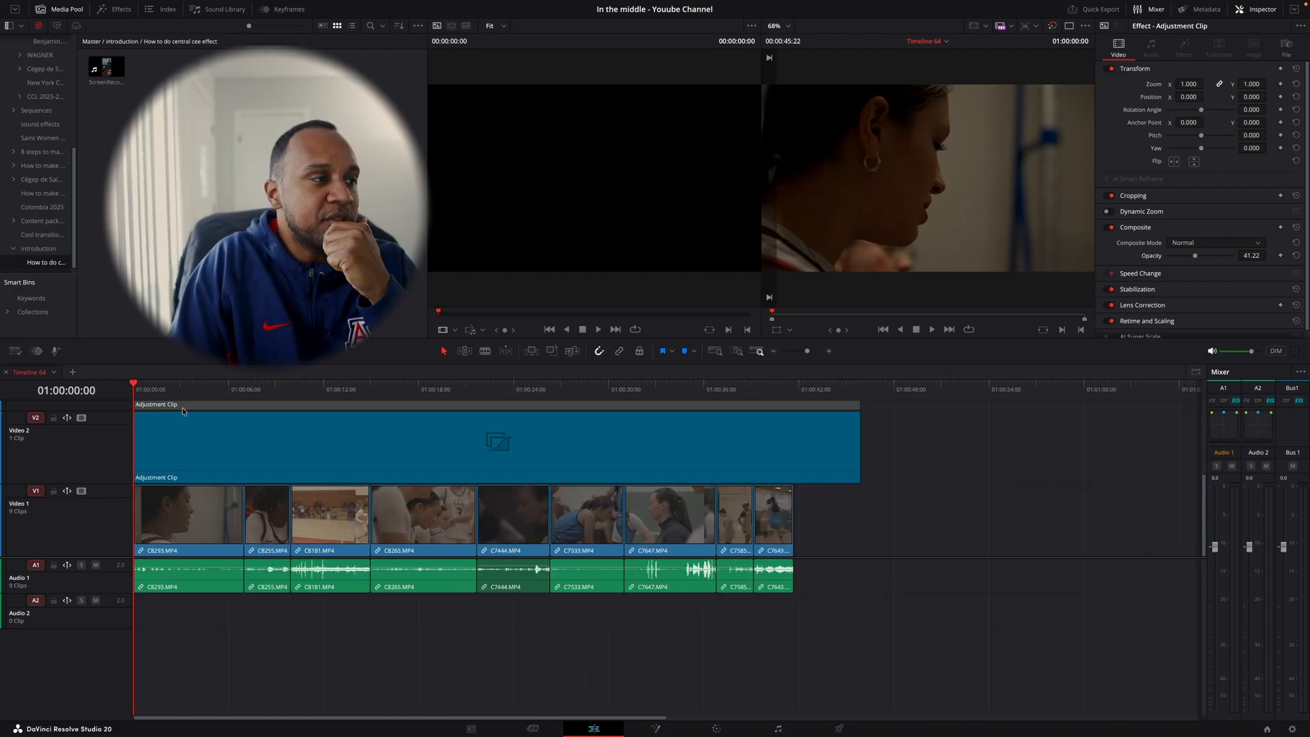
drag(181, 390, 100, 439)
scroll(222, 494, up, 5)
scroll(220, 495, down, 5)
scroll(217, 481, up, 3)
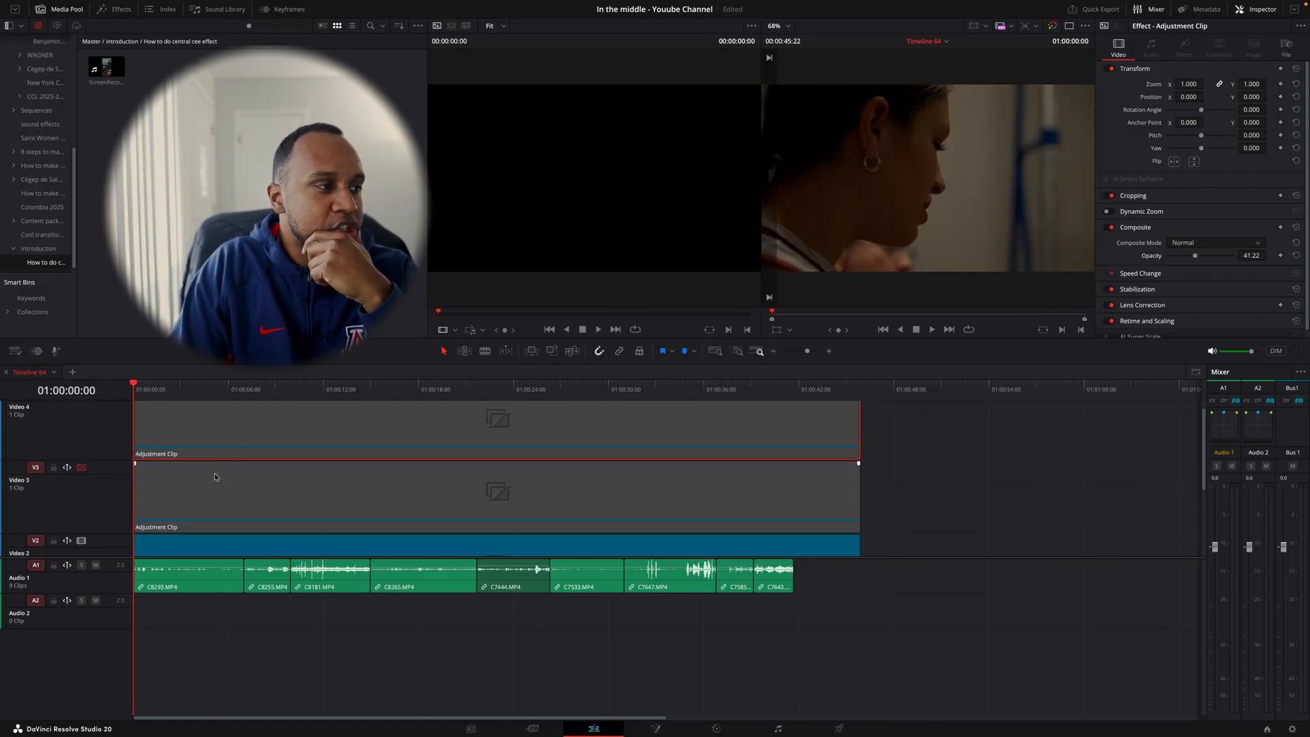
click(196, 502)
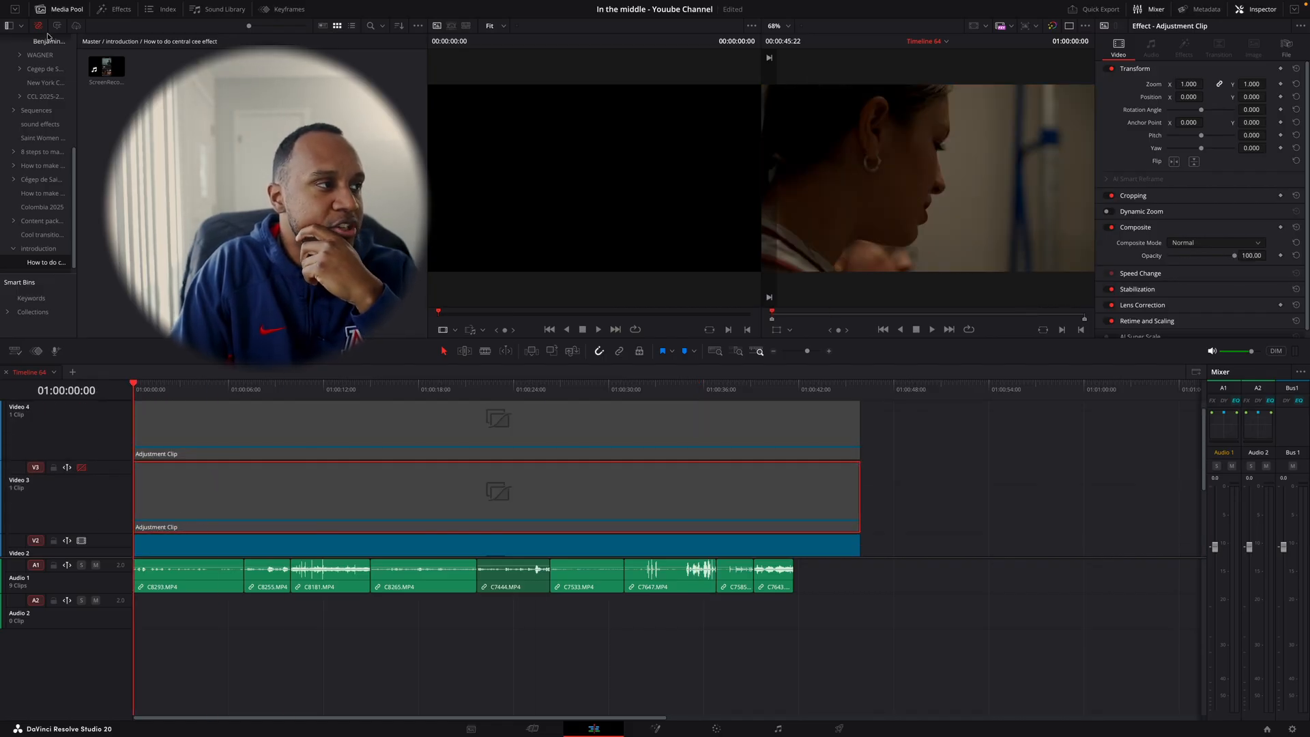
- Try adding an Adjustment Clip effect to Video 3 directly after the existing adjustment clip, and remove it again
click(112, 9)
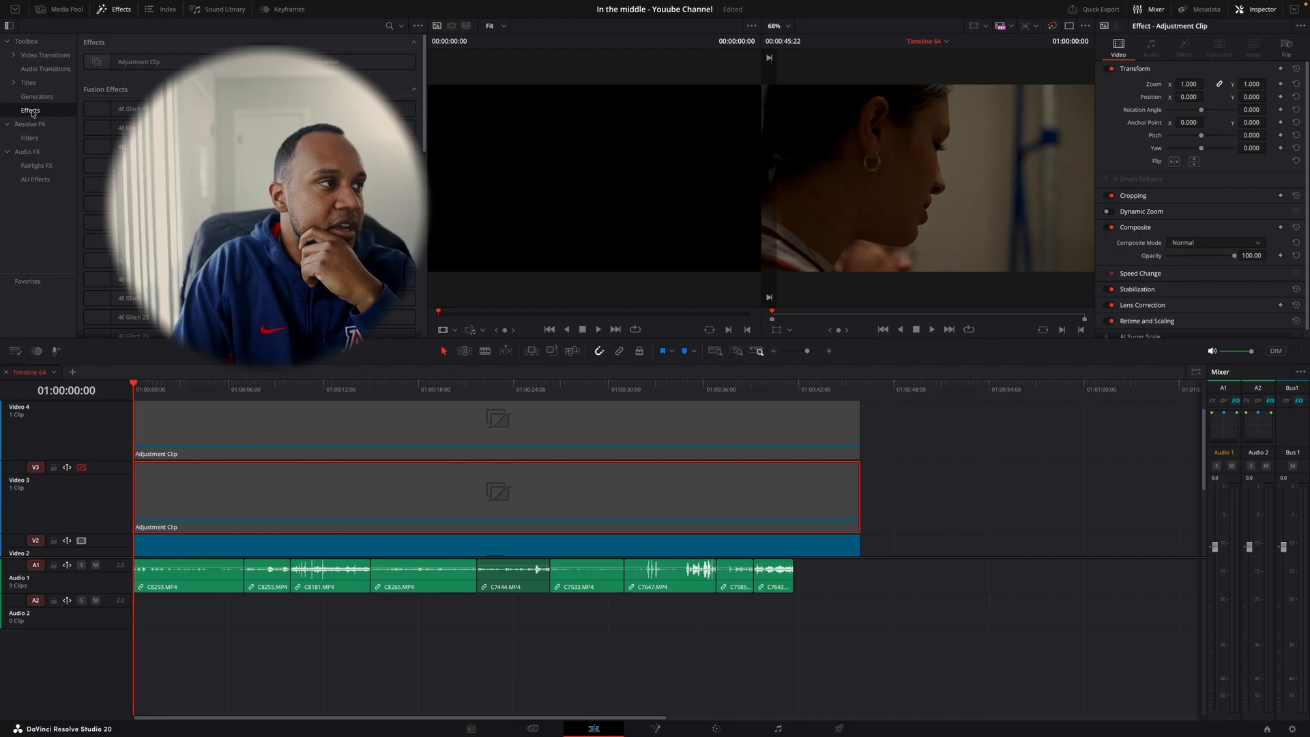
drag(137, 63, 863, 486)
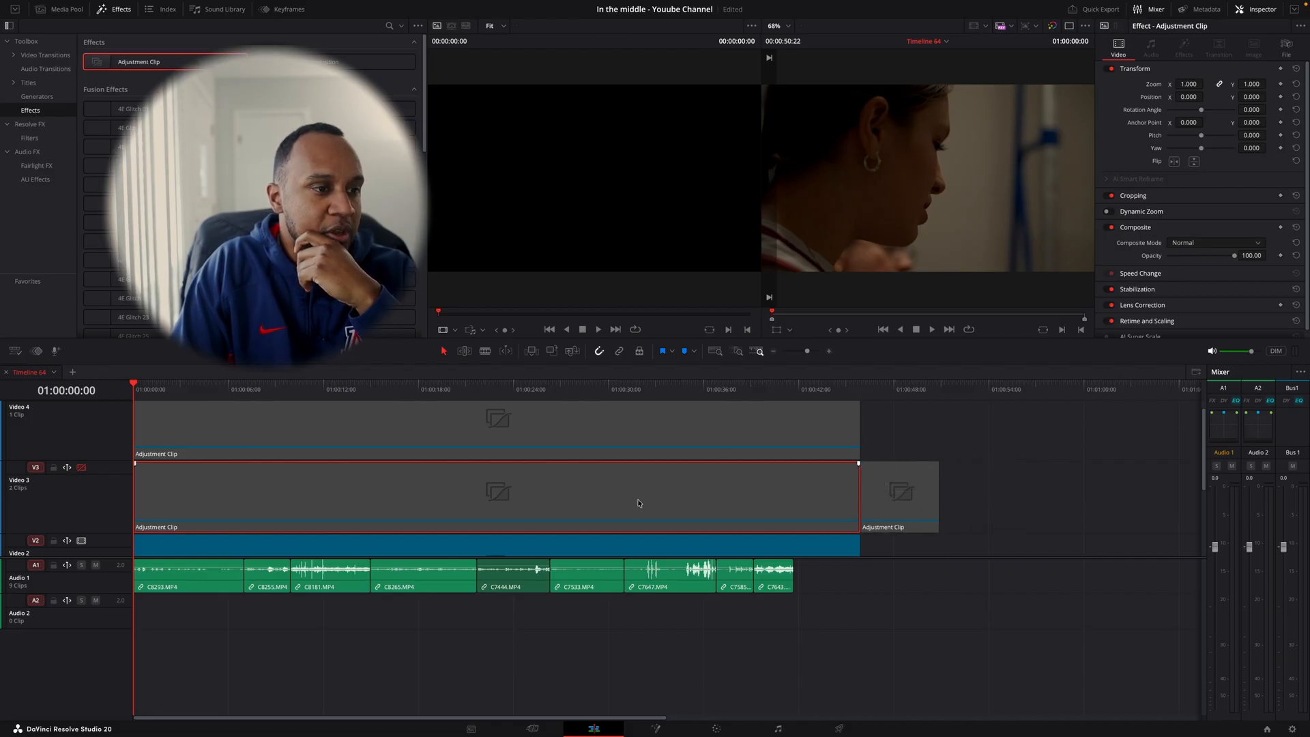
click(81, 468)
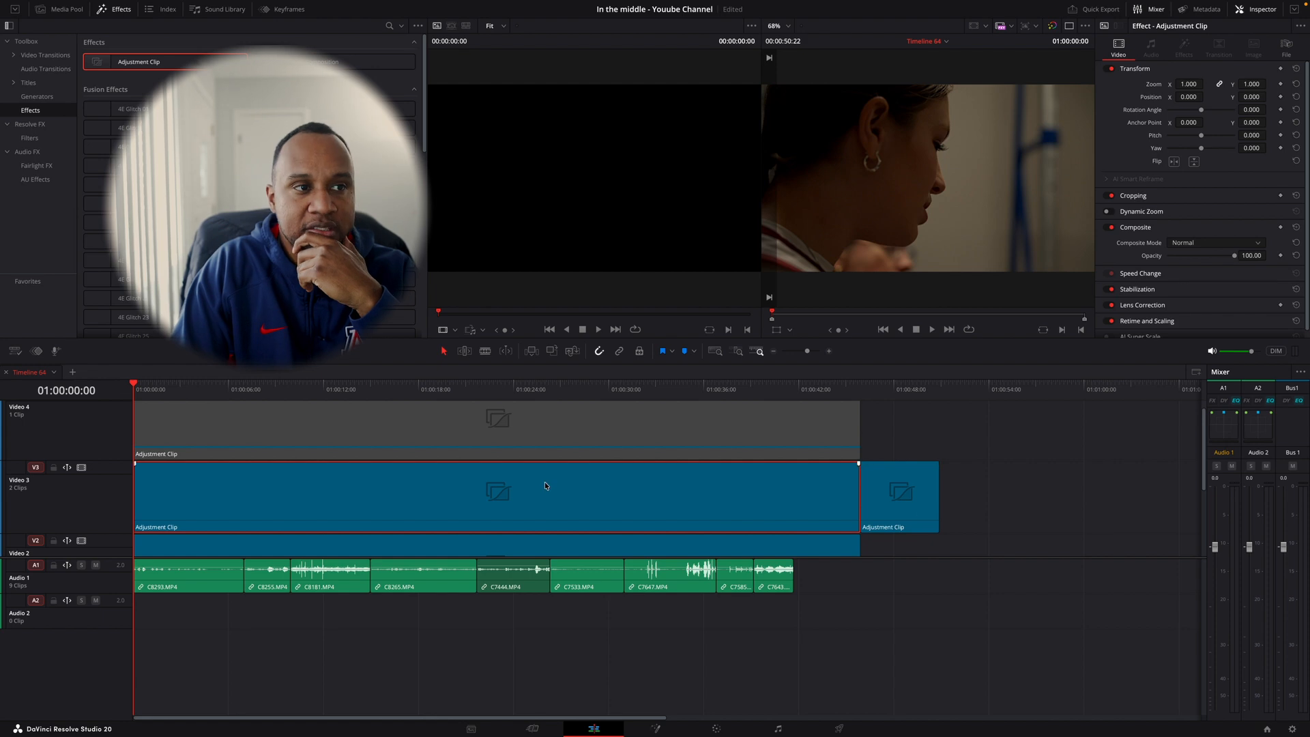
click(80, 468)
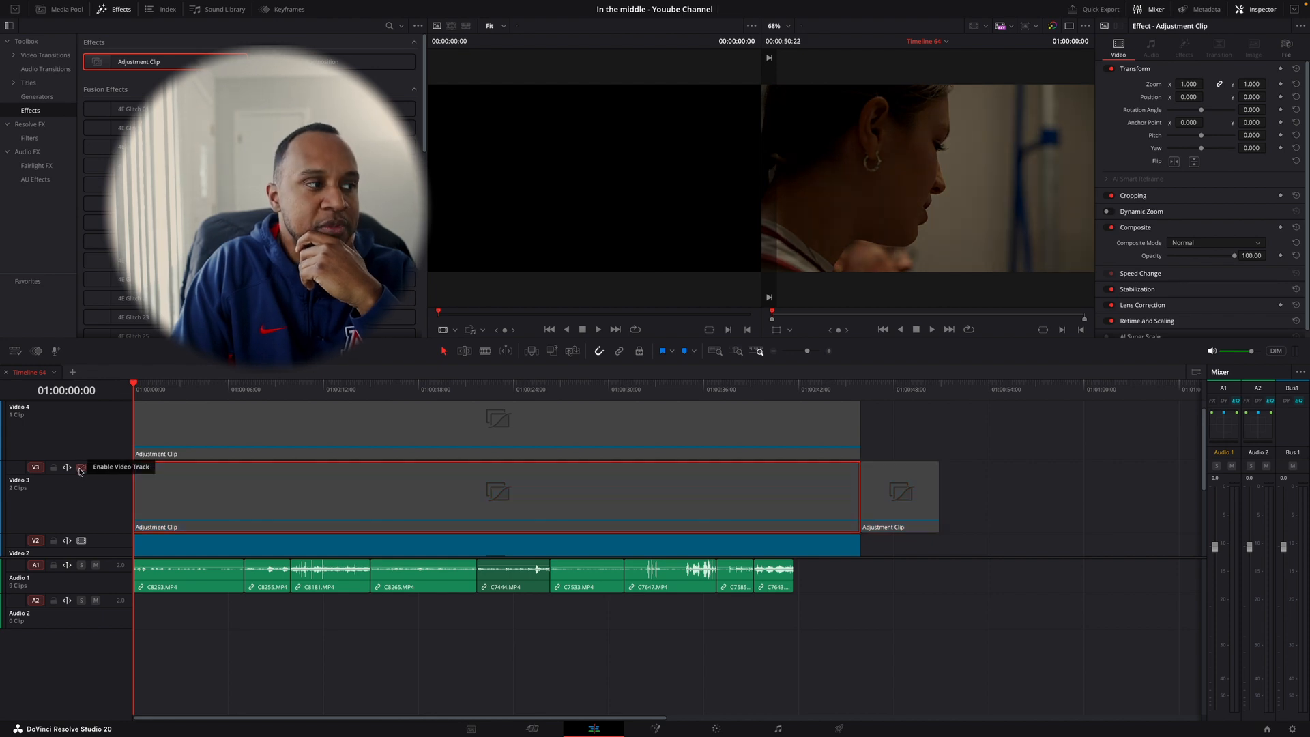
click(879, 501)
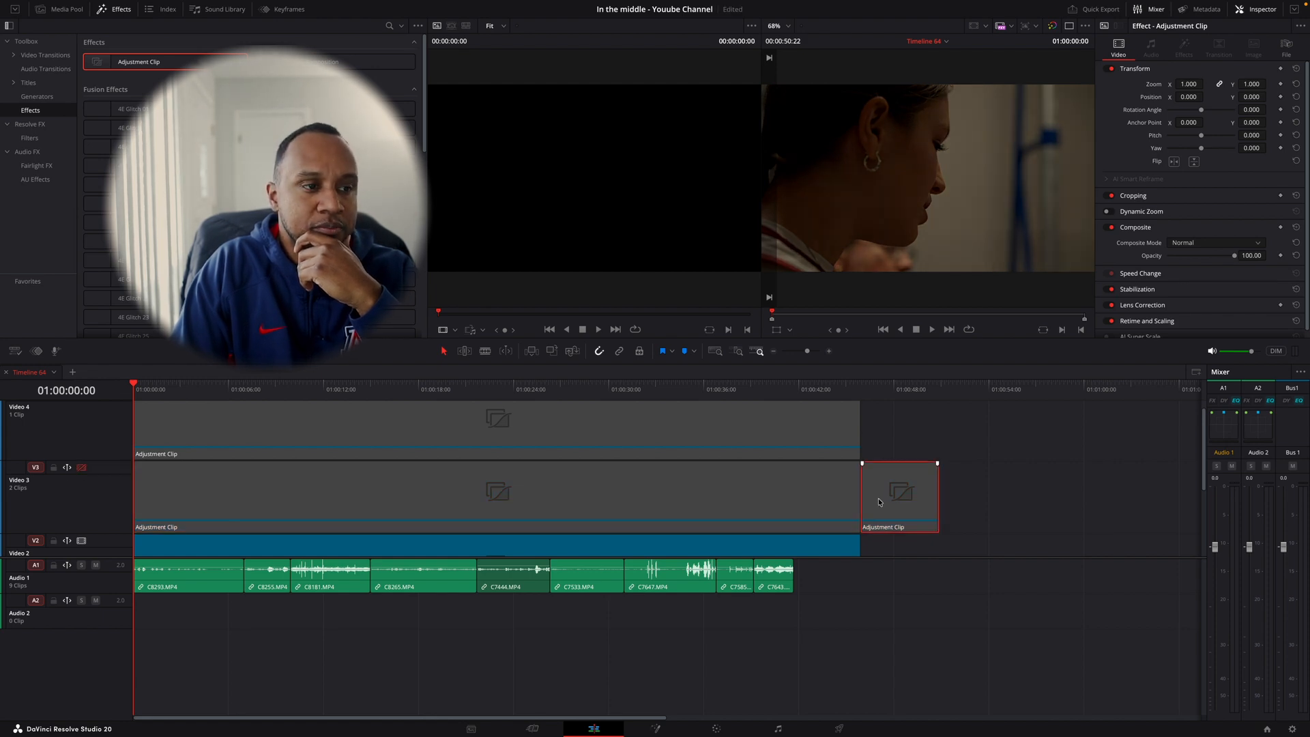
key(Delete)
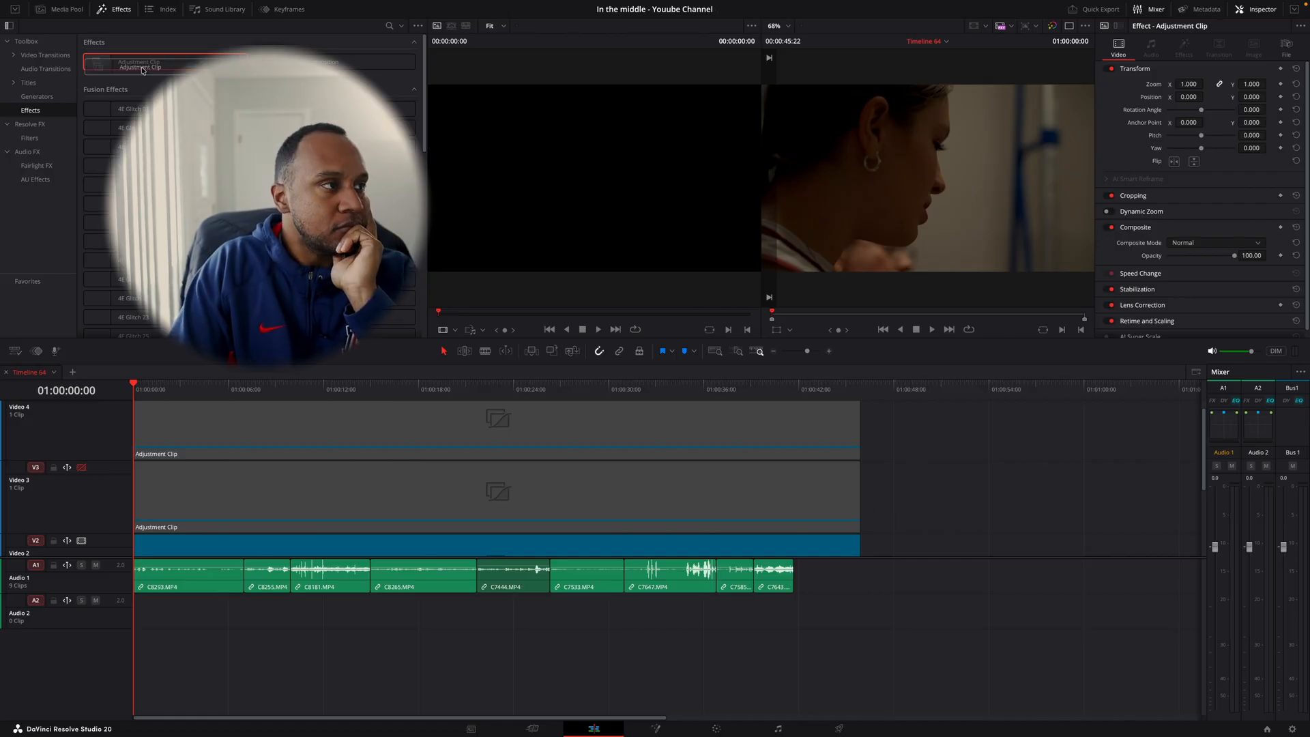
- Try placing a new Adjustment Clip at the start of Video 3, and restore the original clip's full length
drag(138, 62, 136, 493)
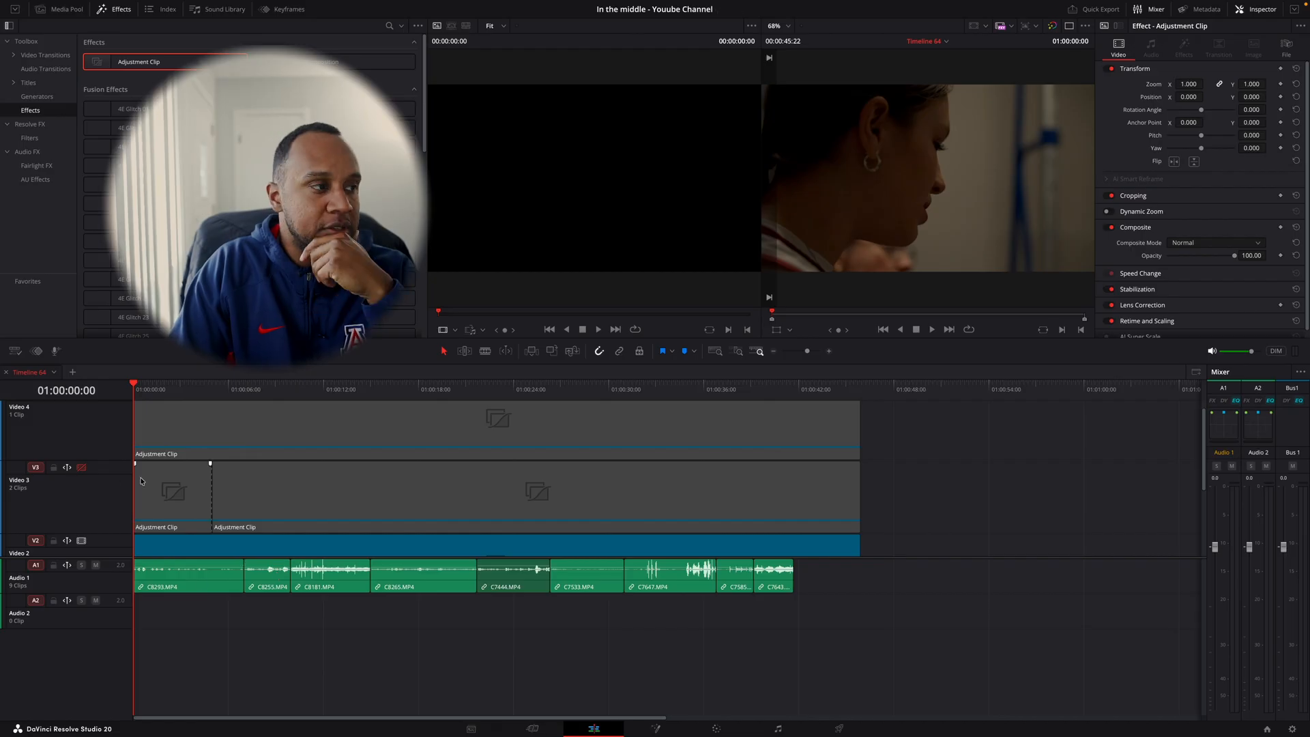
click(151, 486)
key(BackSpace)
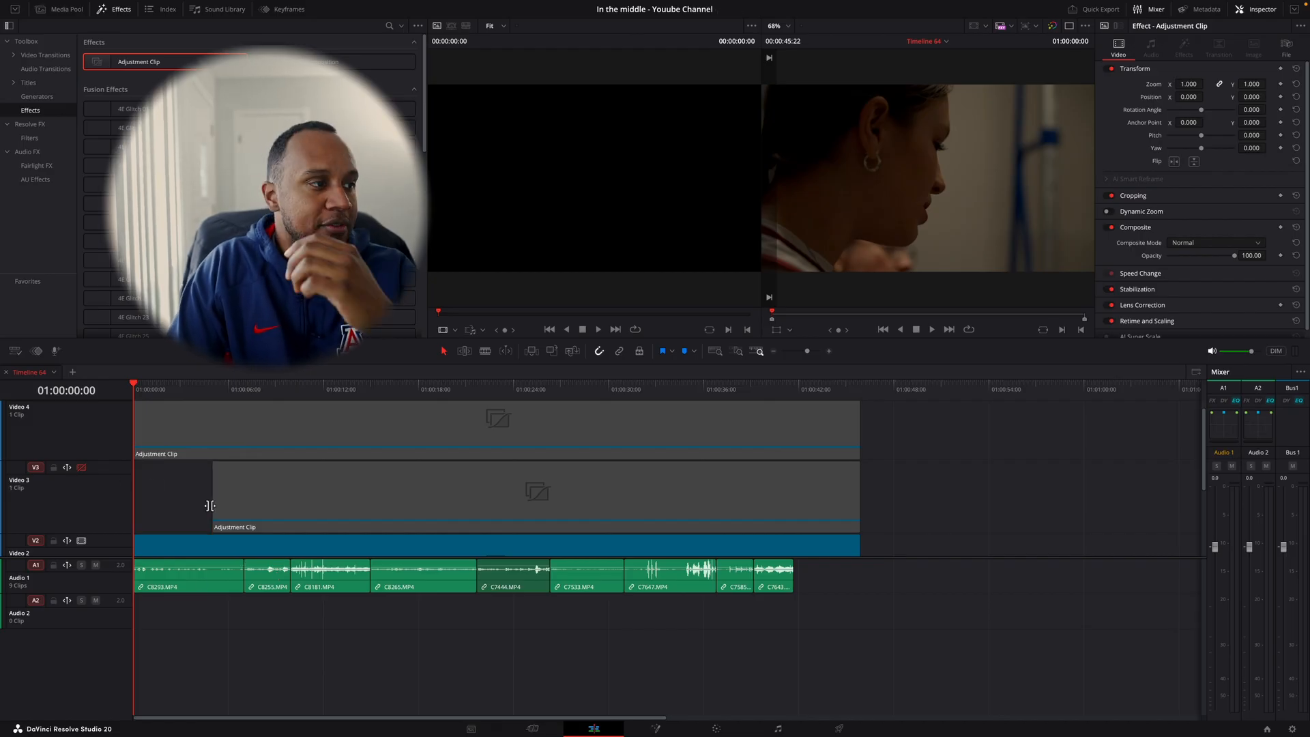
drag(209, 506, 131, 508)
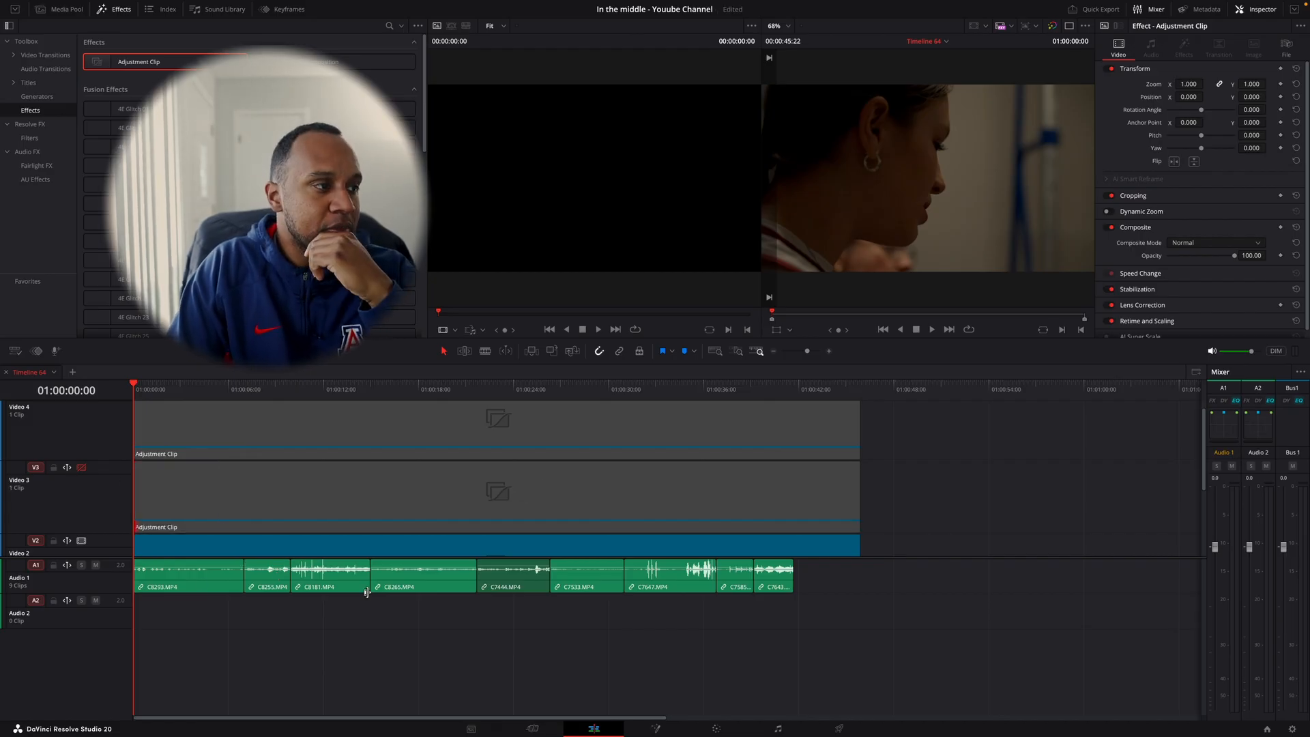
- Switch to the Color page and select the adjustment clip on V3 for grading
click(717, 729)
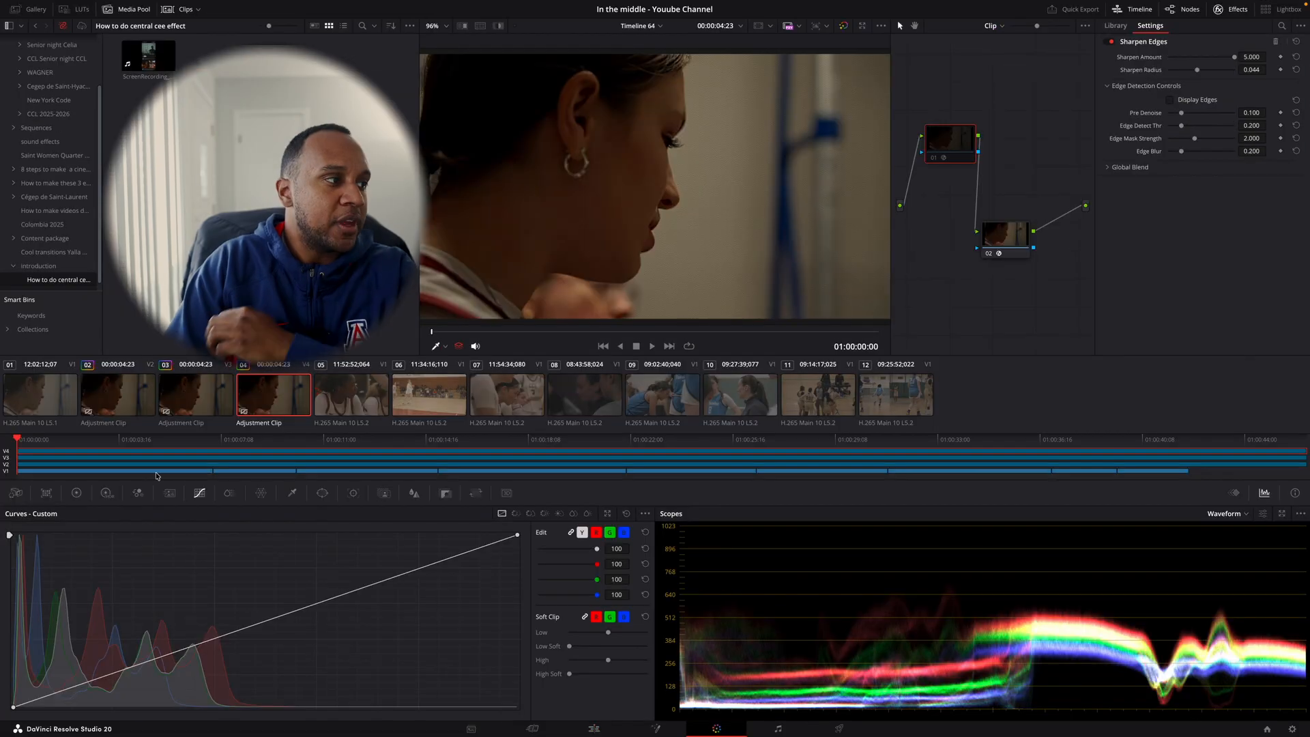
click(38, 466)
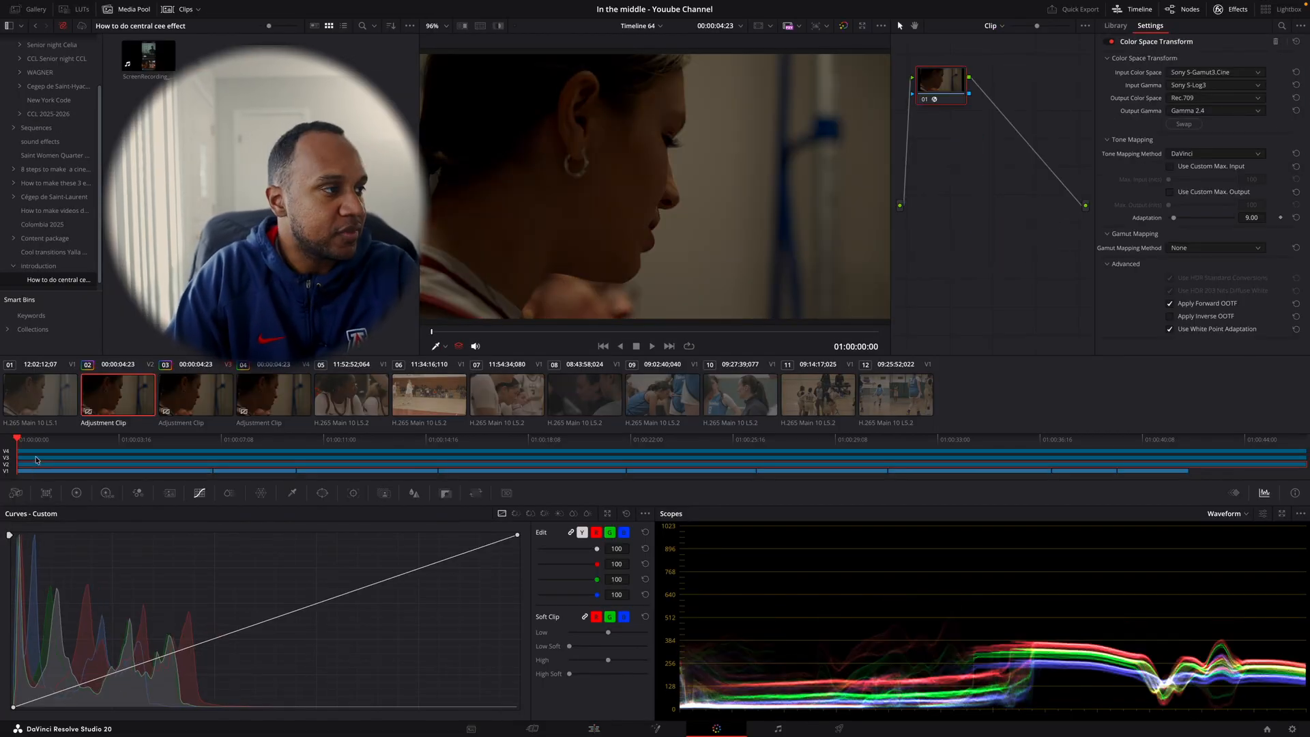
click(37, 460)
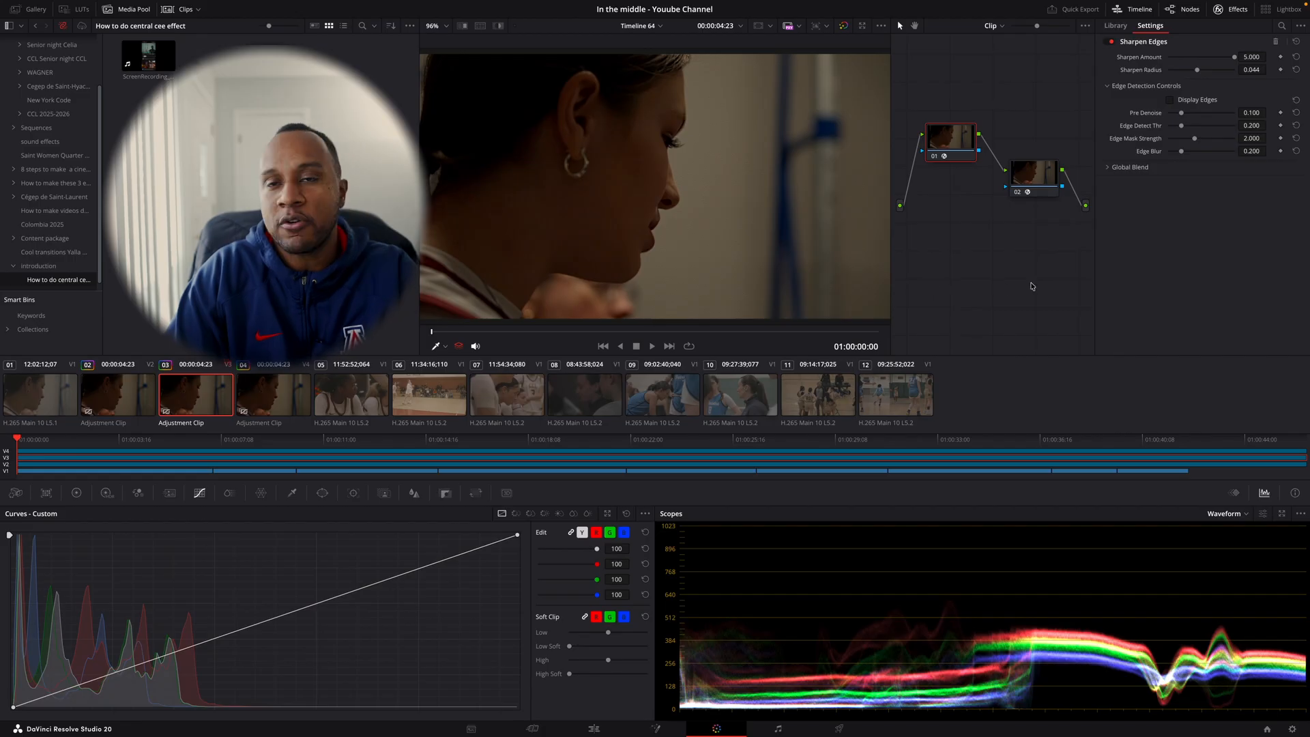
- Add a new node to the end of the chain after node 02 and place node 01 higher in the graph
right_click(964, 264)
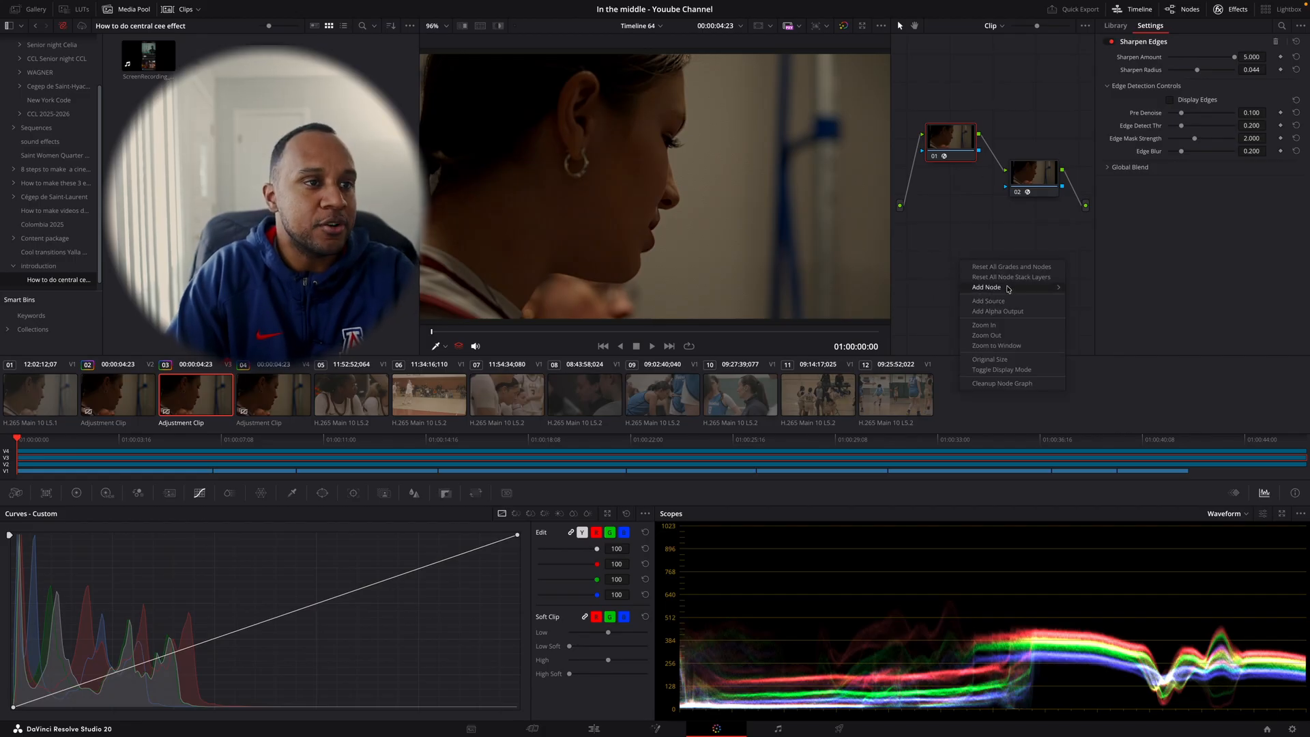
mouse_move(1008, 290)
click(1096, 287)
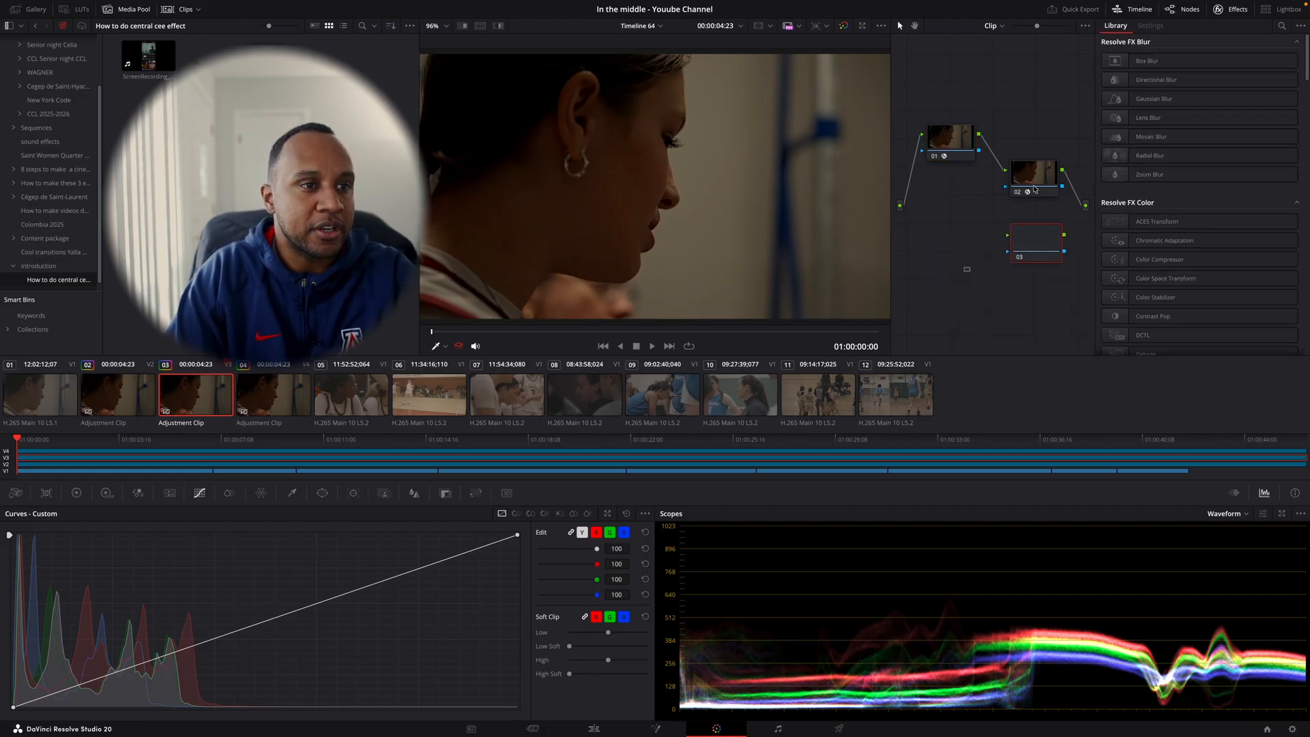
drag(1035, 189, 956, 238)
drag(1036, 242, 1048, 213)
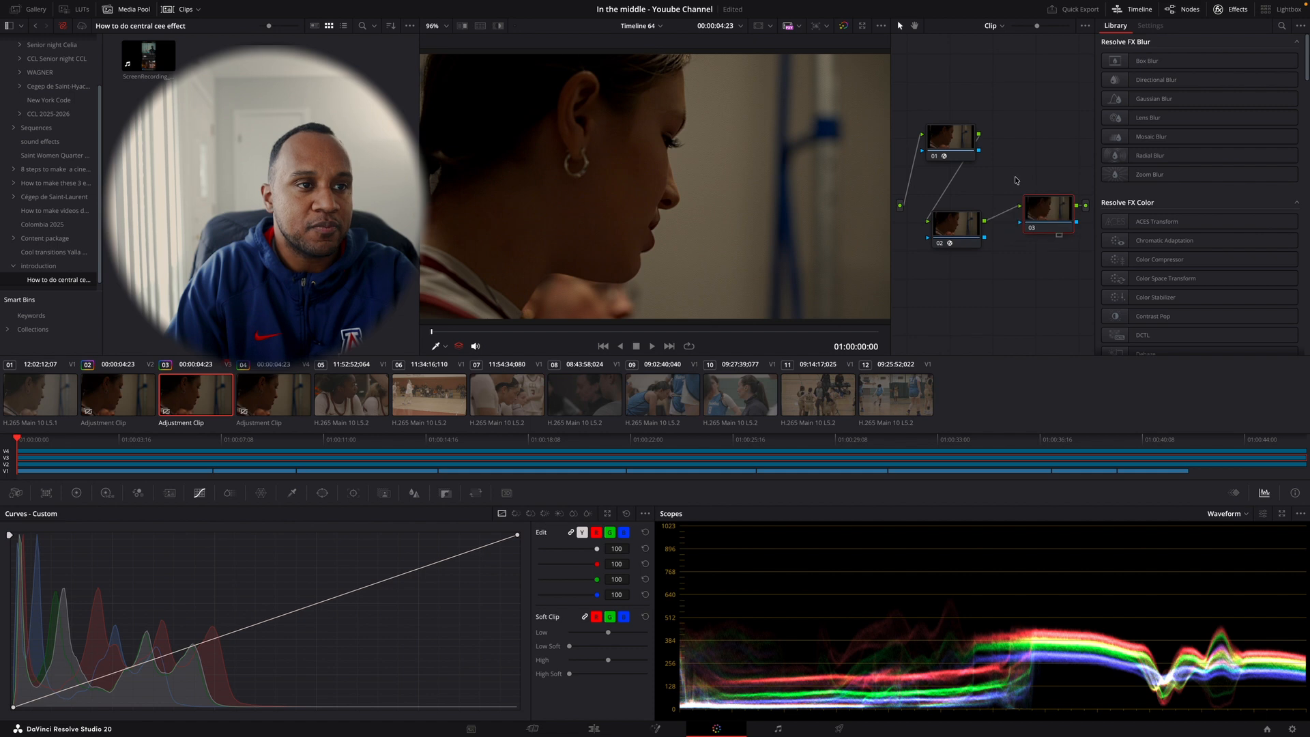
click(941, 144)
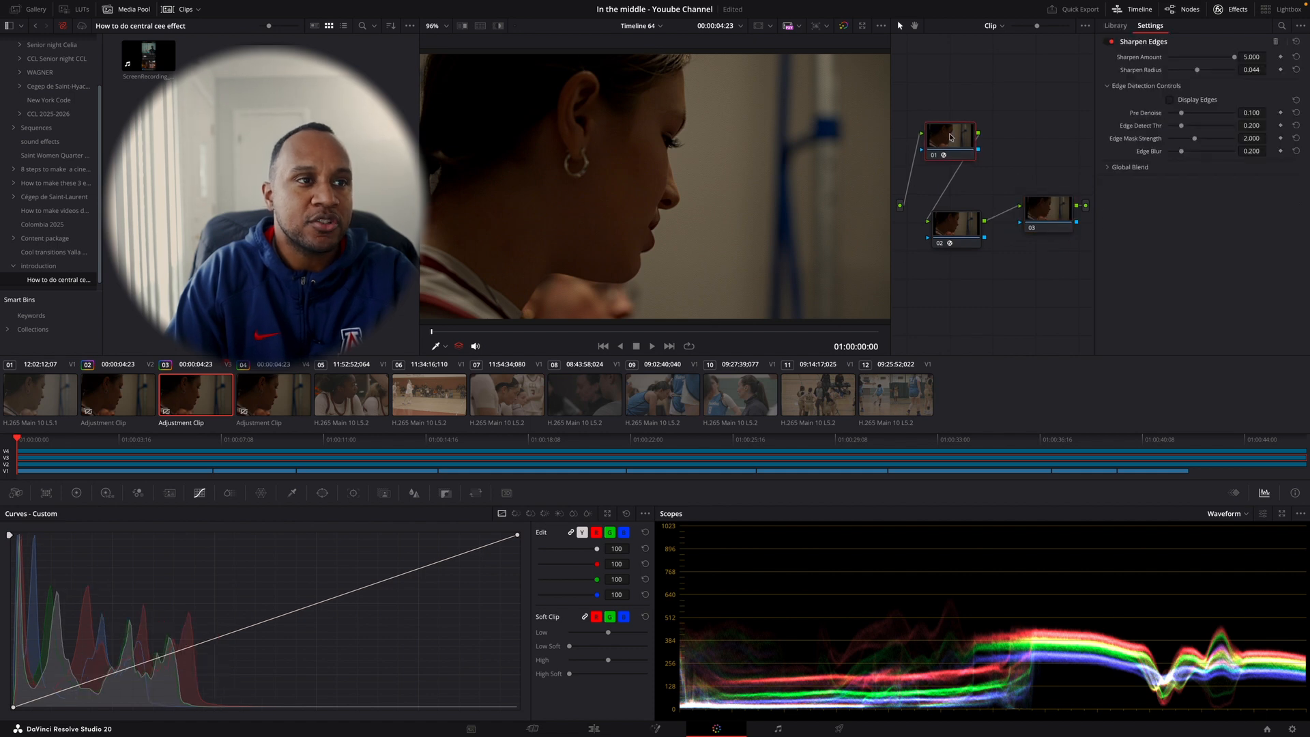
drag(950, 140, 951, 79)
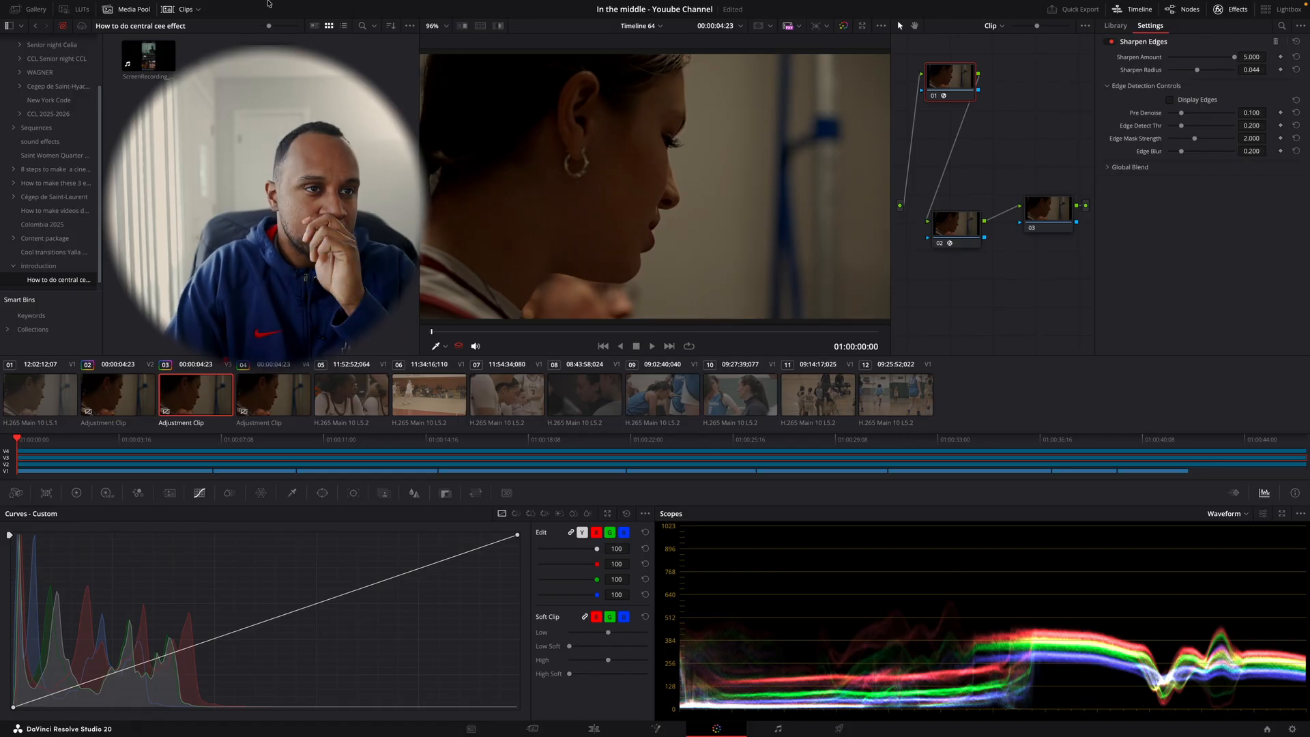
- Search the effects library for "edge" and pick out the Sharpen Edges effect used on node 01
click(1116, 25)
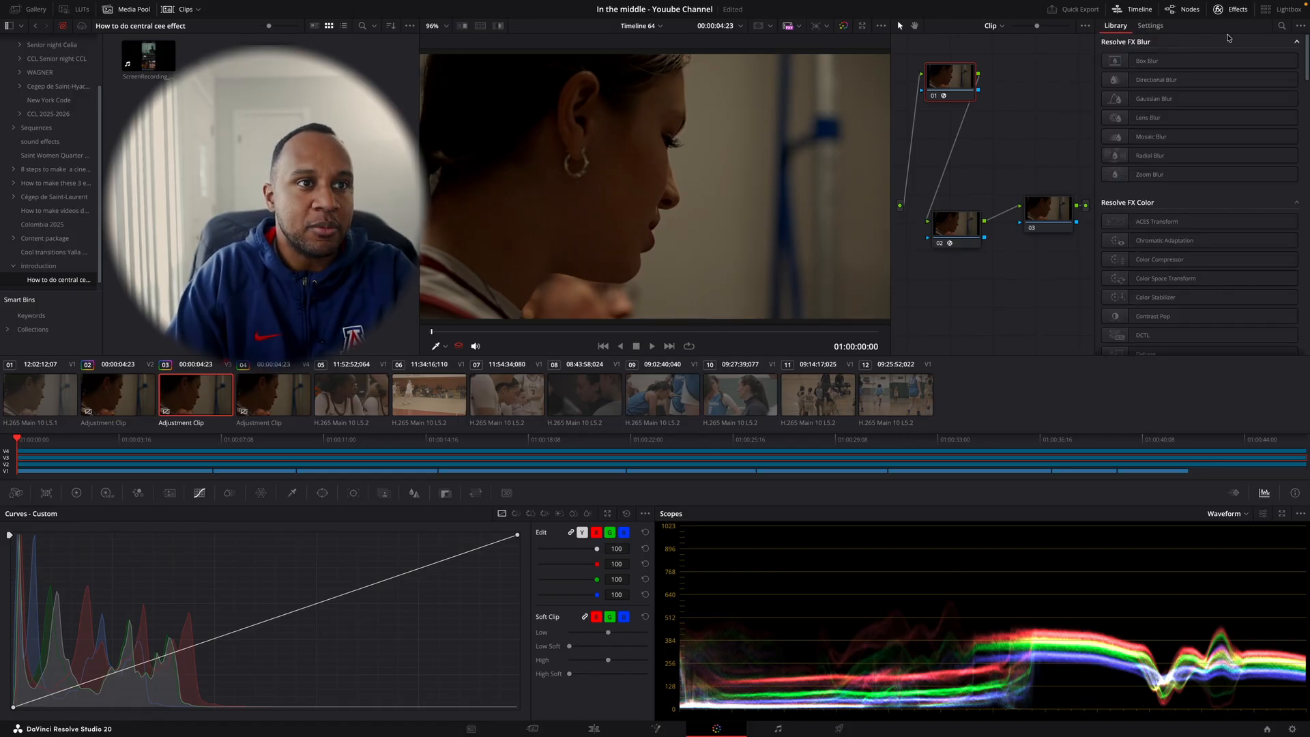
click(1284, 26)
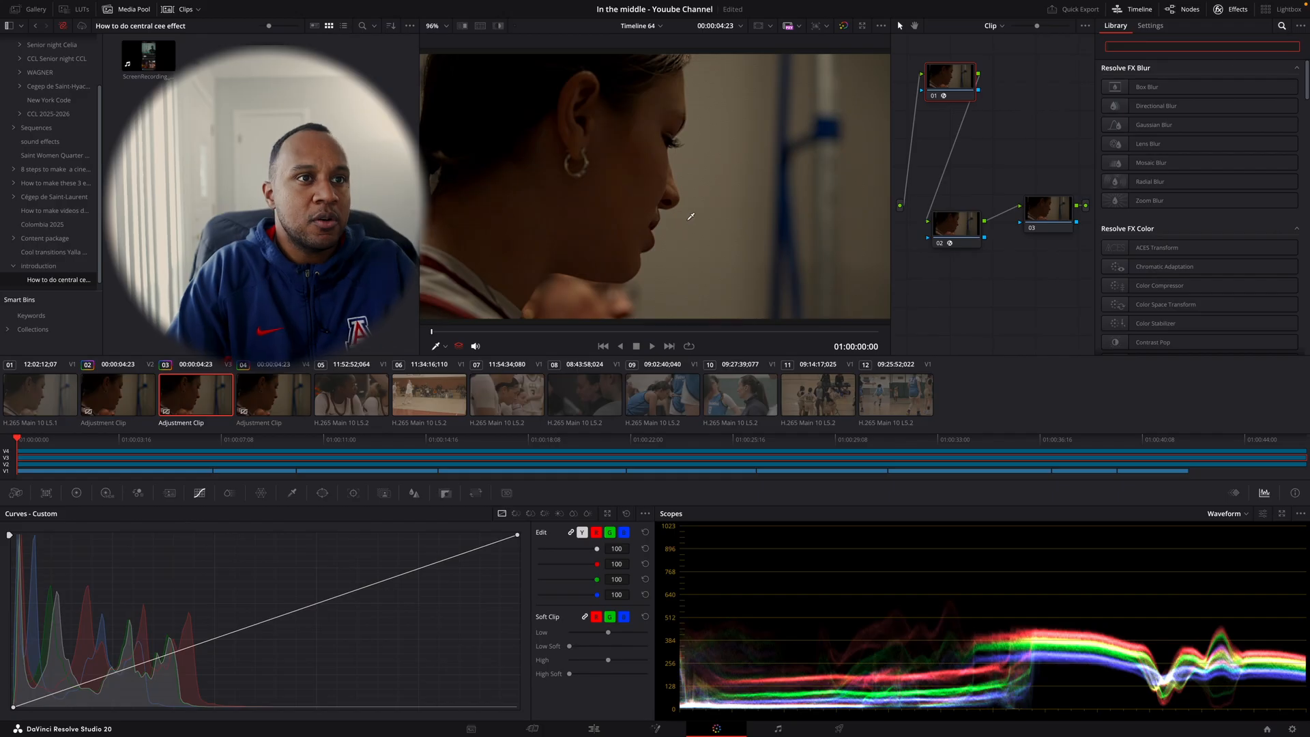
text(edge)
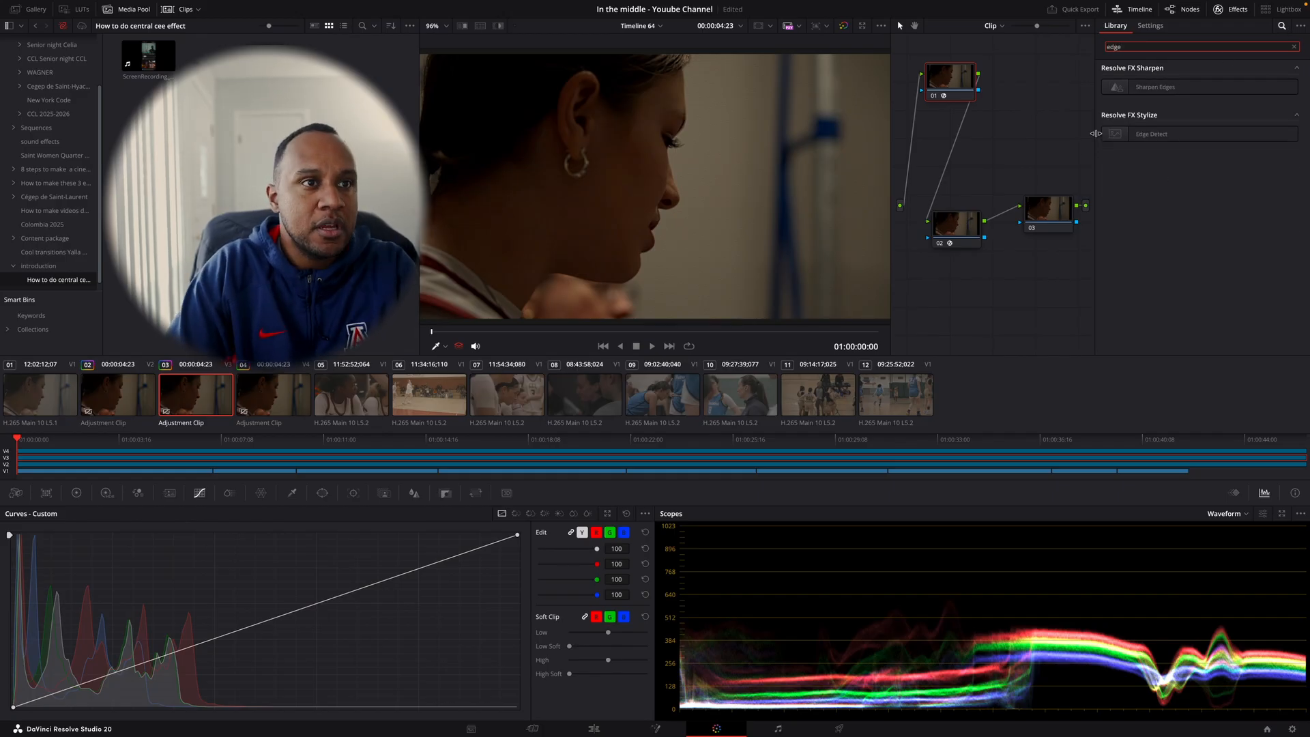
drag(1123, 88, 1160, 89)
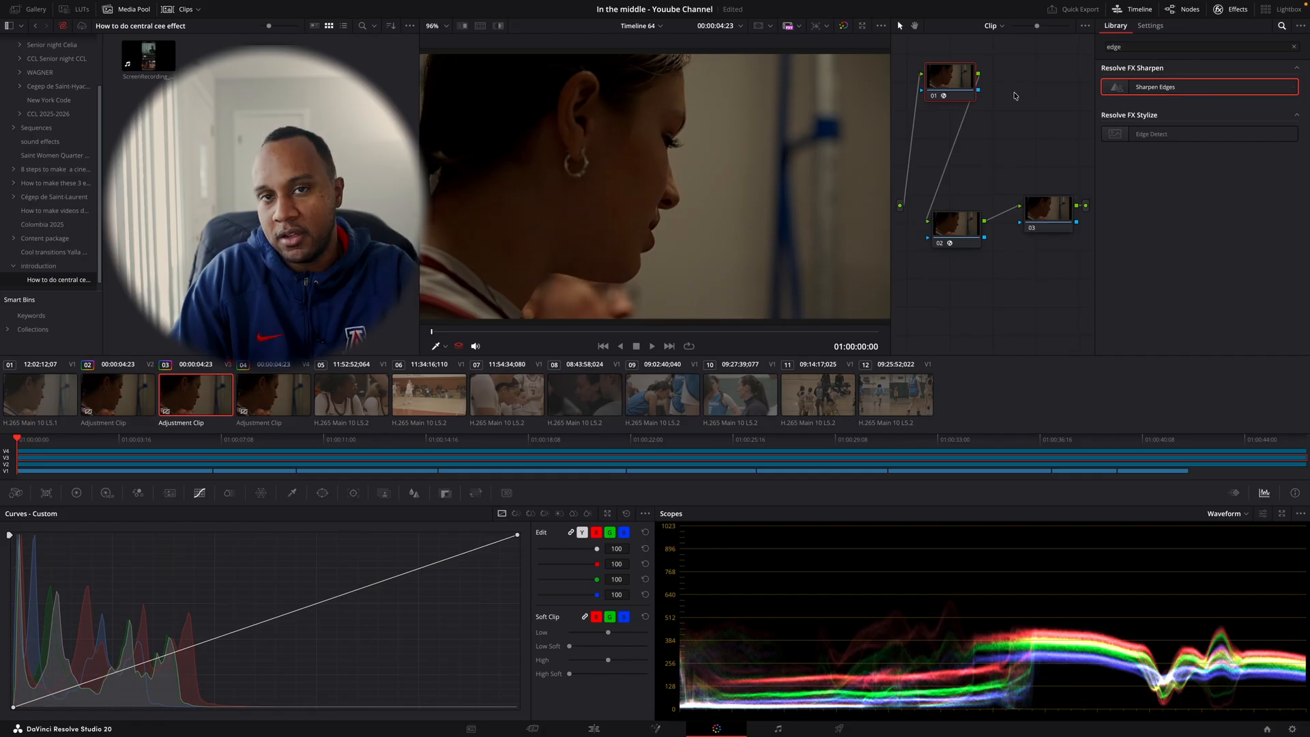
- Set the Sharpen Amount of the Sharpen Edges effect on node 01 to about 4.1
click(1164, 28)
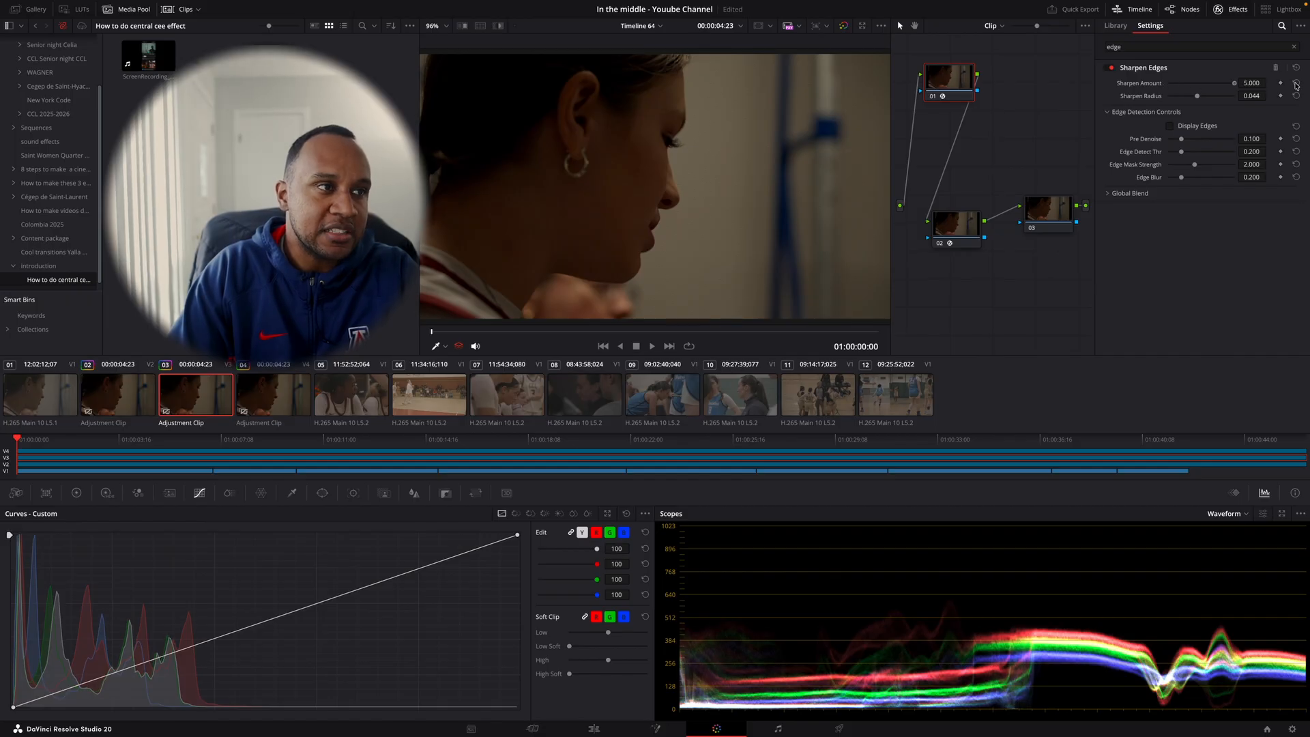
mouse_move(1235, 83)
mouse_down()
mouse_move(1159, 89)
mouse_move(1217, 99)
mouse_up()
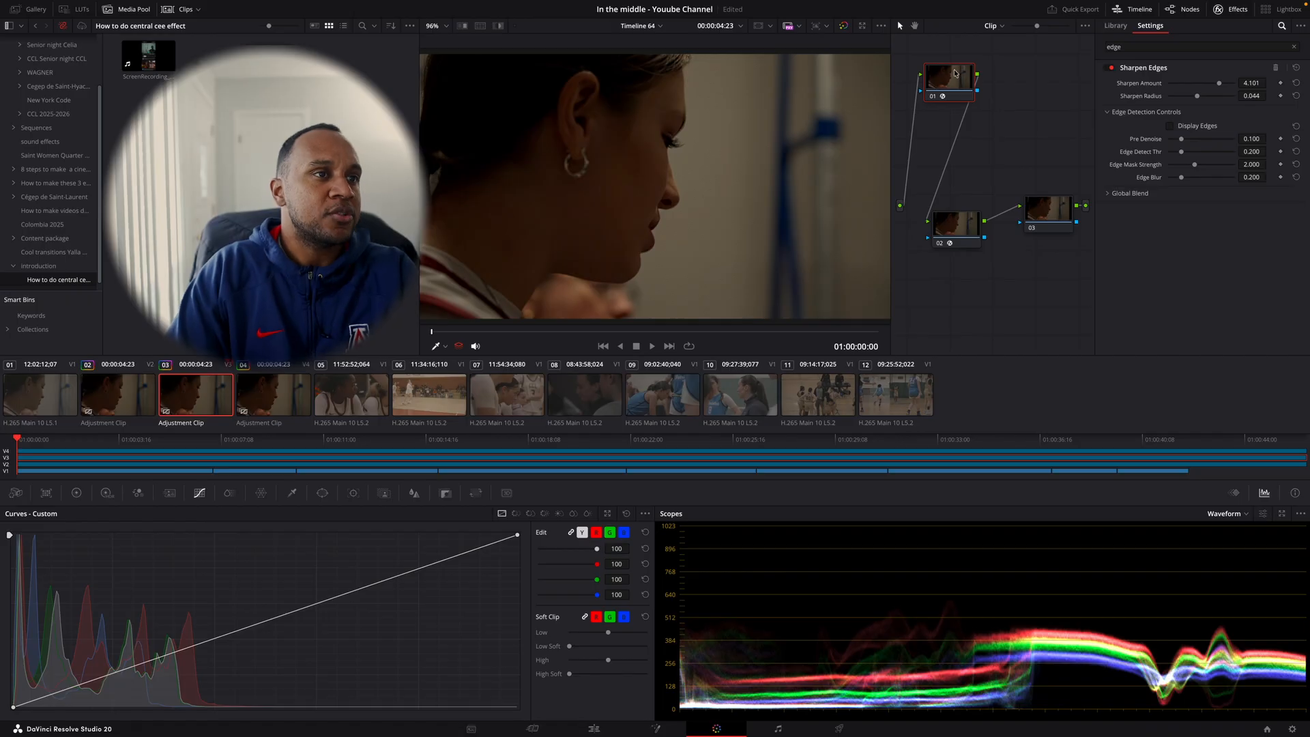
drag(979, 73, 969, 69)
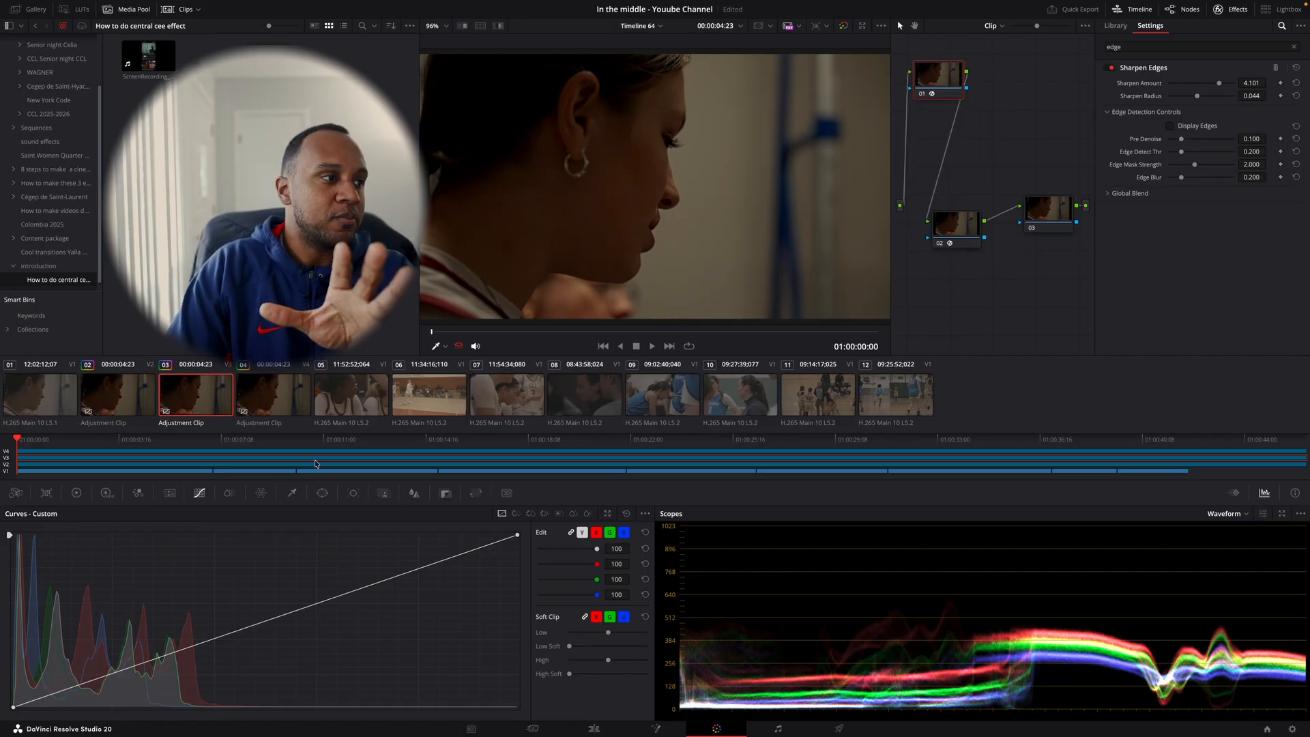
- Turn off node 02 and find its Film Grain effect by searching the effects library for "fil"
click(940, 244)
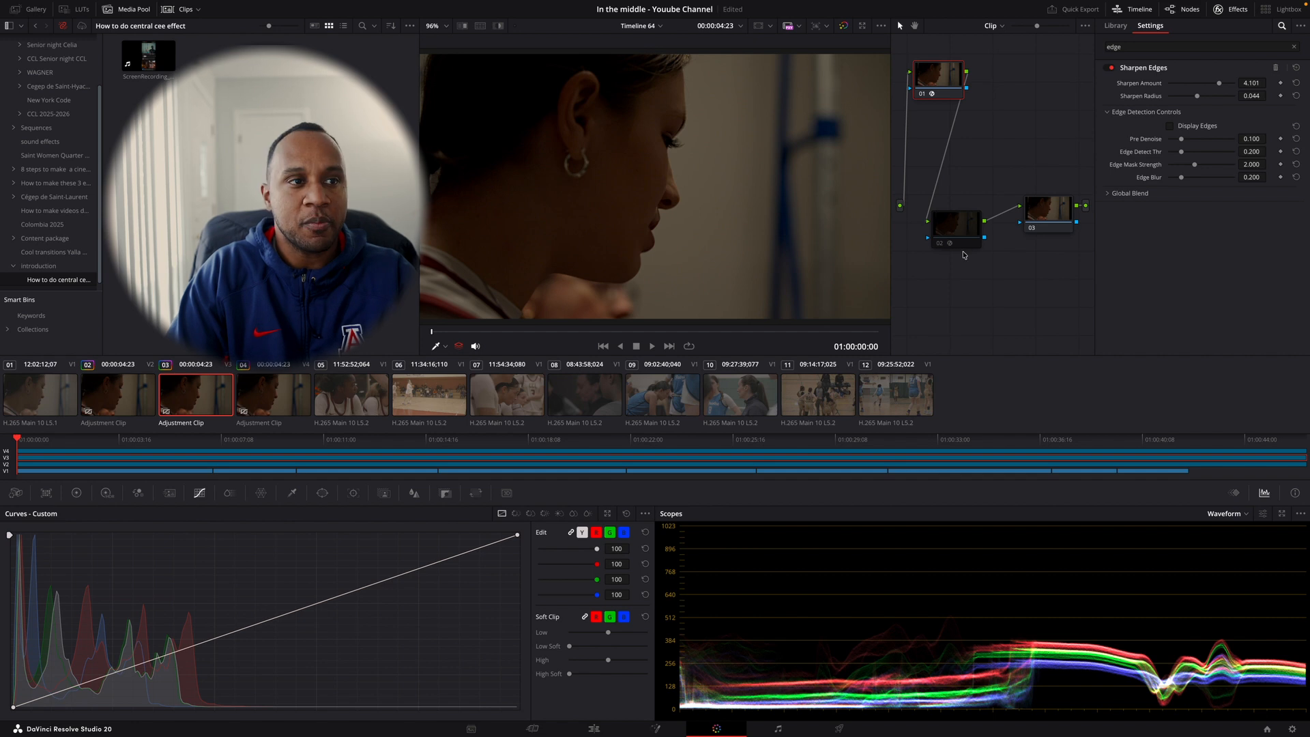
click(954, 226)
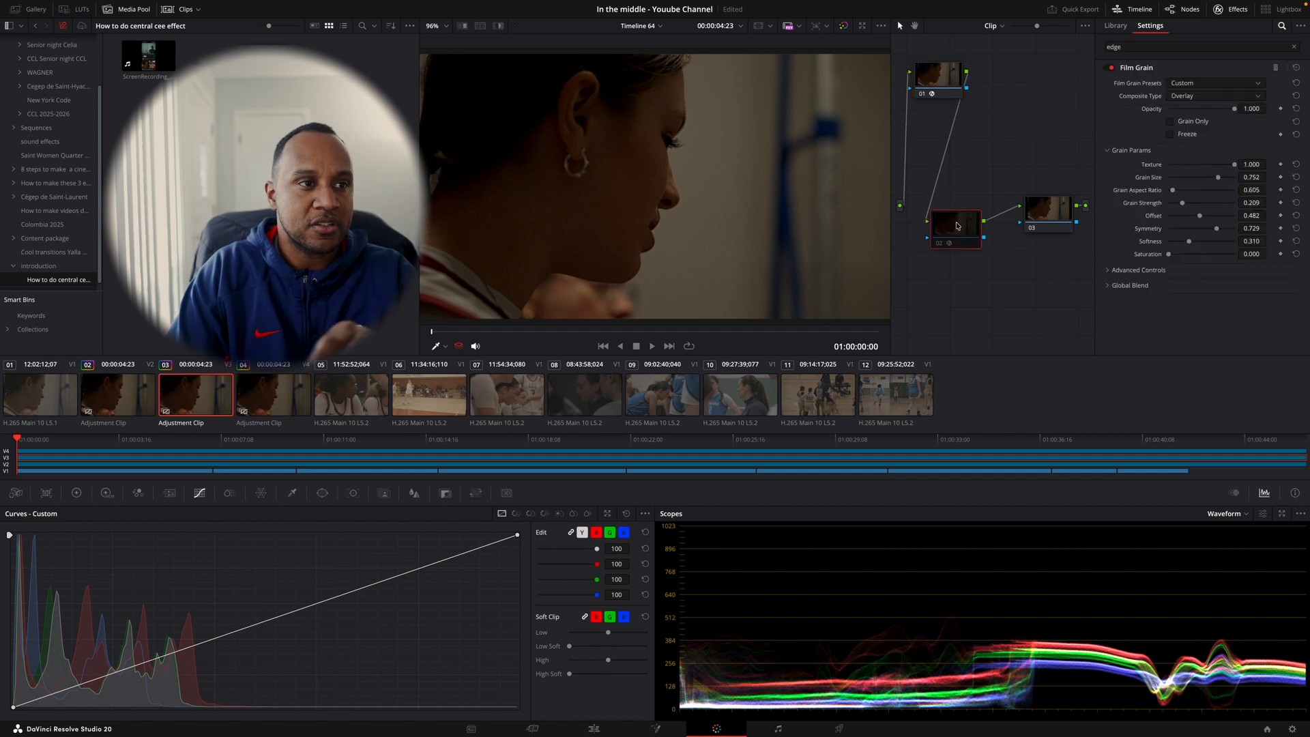
click(1155, 47)
key(BackSpace)
key(BackSpace)
key(BackSpace)
key(BackSpace)
text(fil)
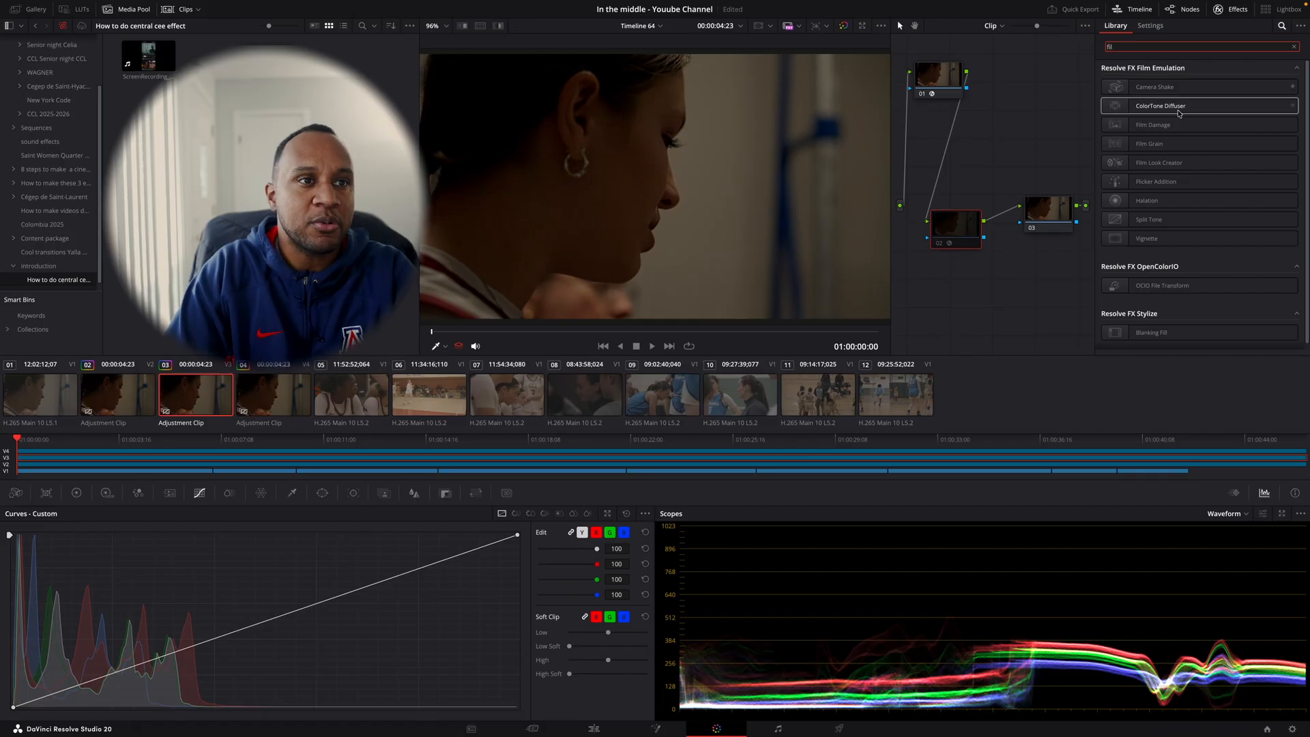
drag(1160, 144, 1131, 148)
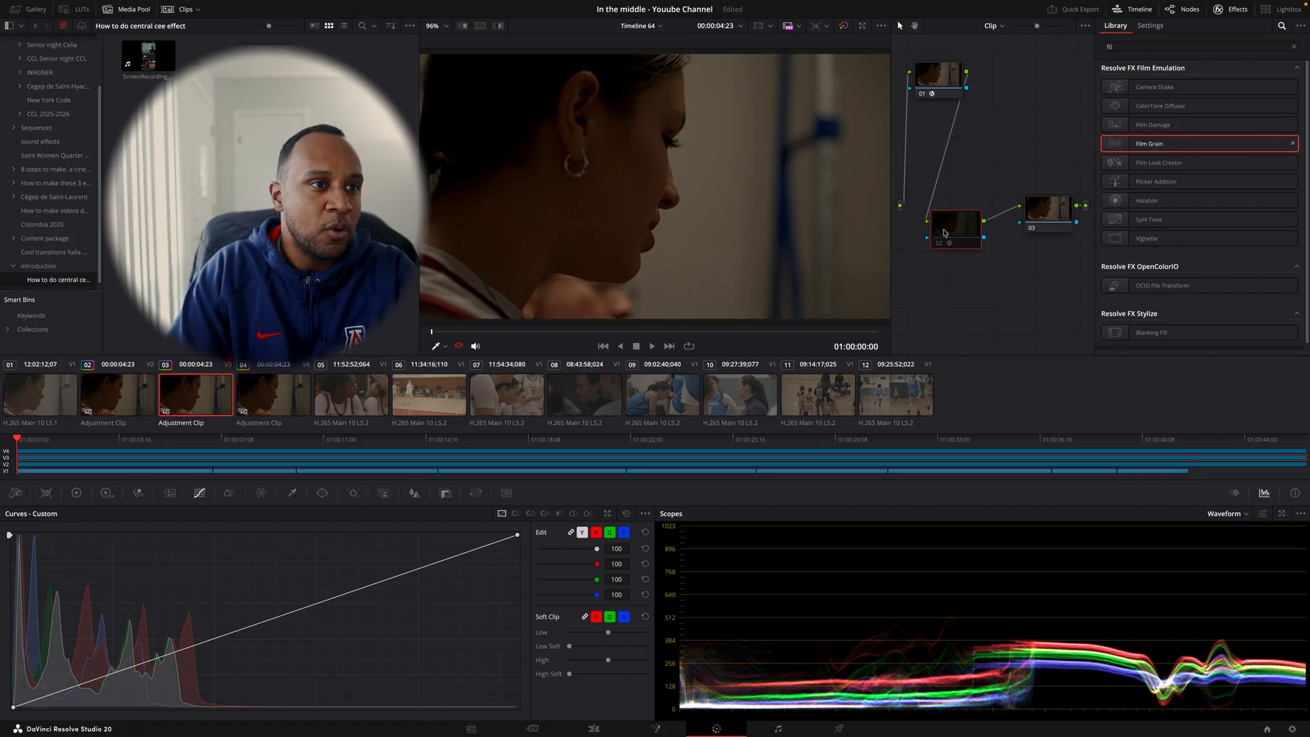
- Set the composite type of the Film Grain effect on node 02 to Vivid Light
click(1151, 26)
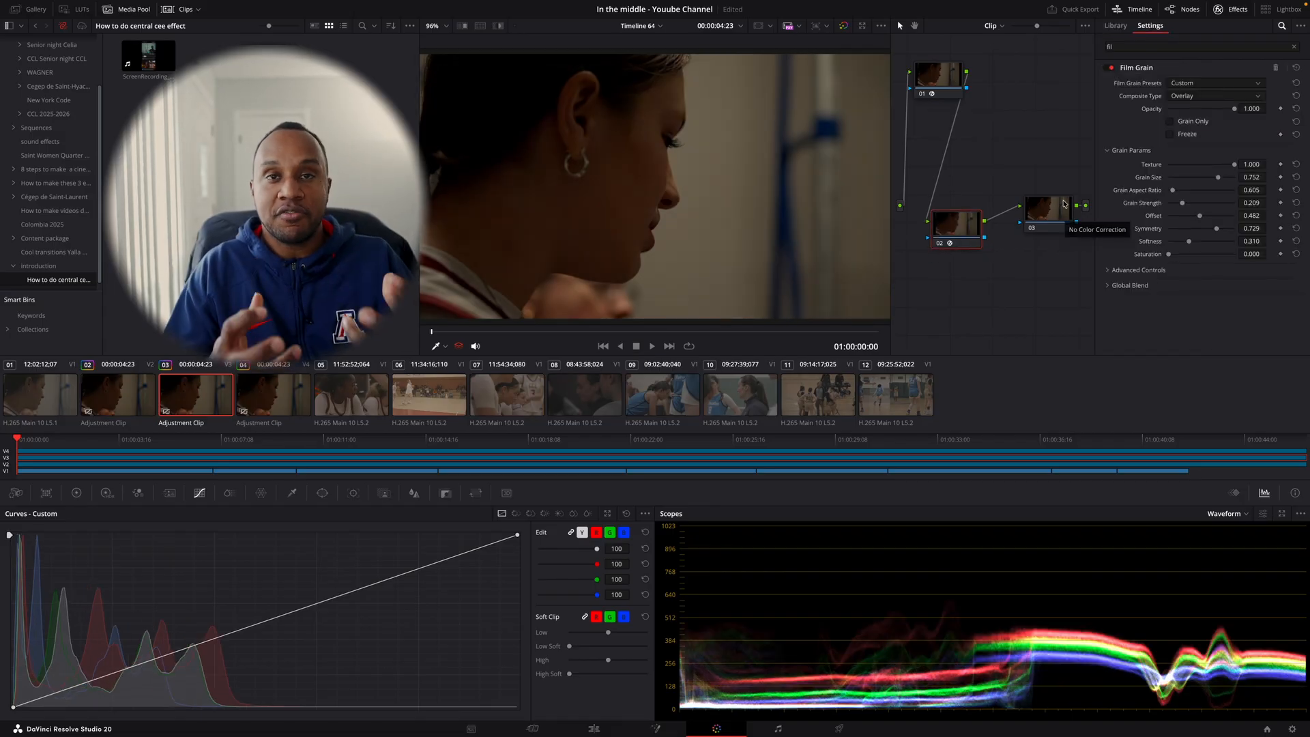
click(1190, 97)
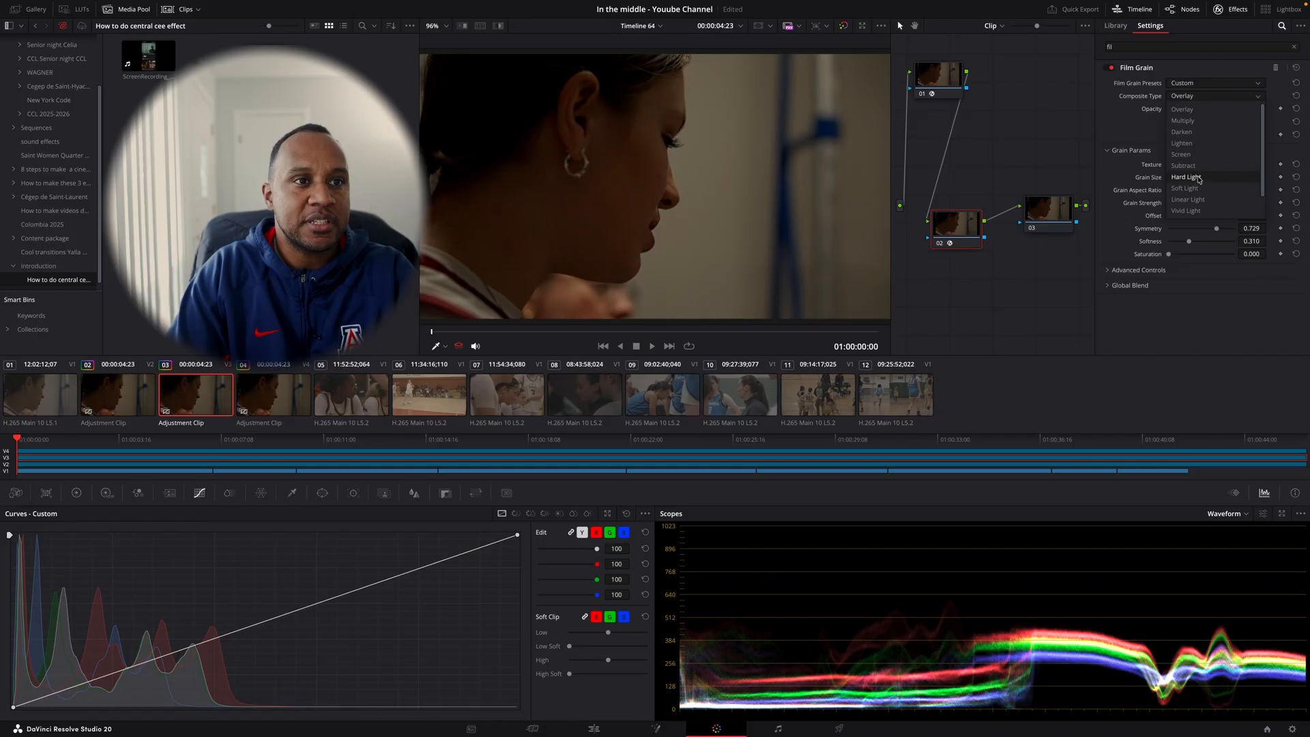
scroll(1201, 179, down, 2)
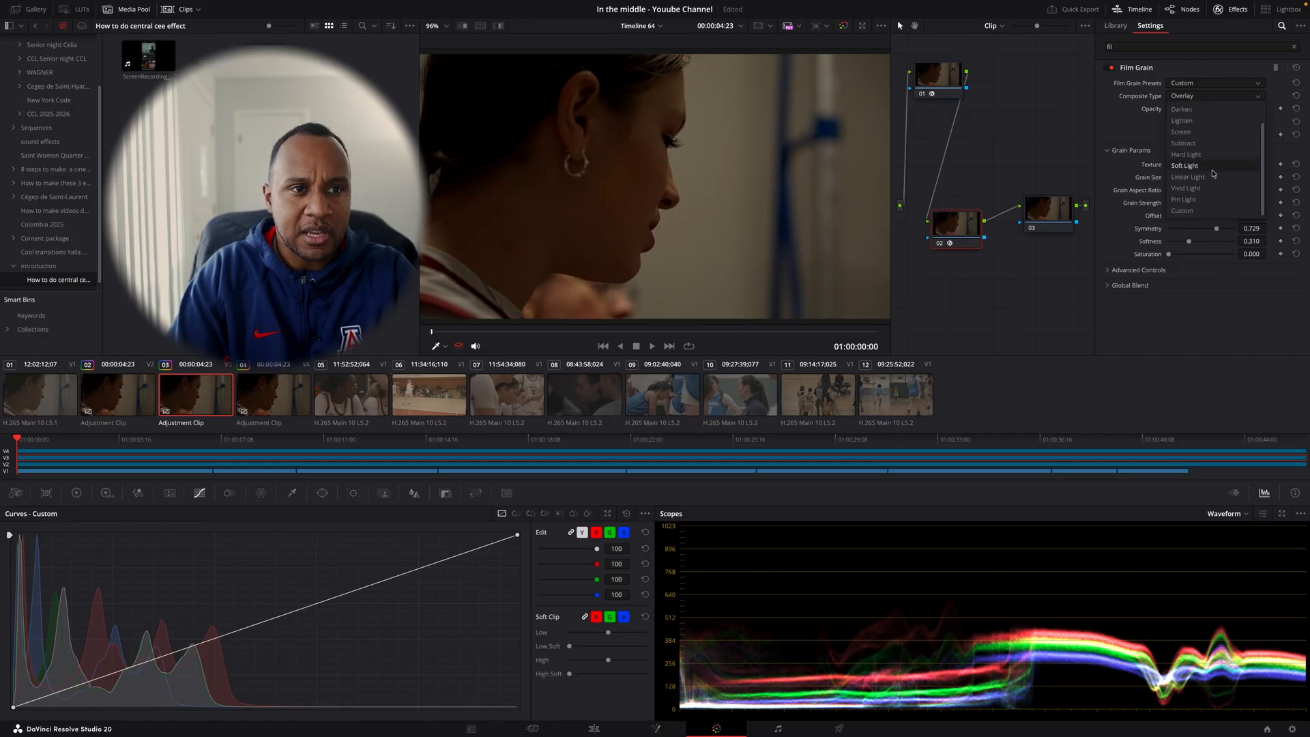
click(1211, 168)
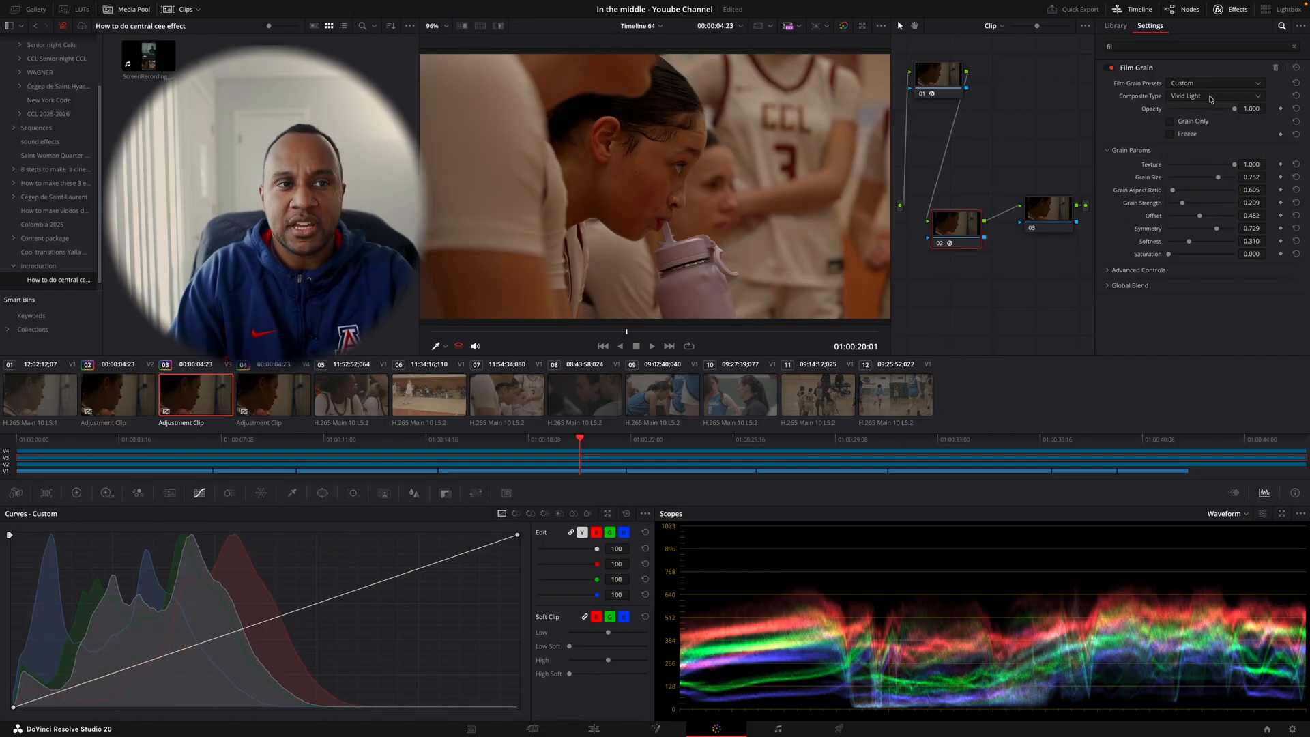
- Set the Film Grain composite type to Overlay and briefly view the Grain Only output before returning to the full image
click(1211, 99)
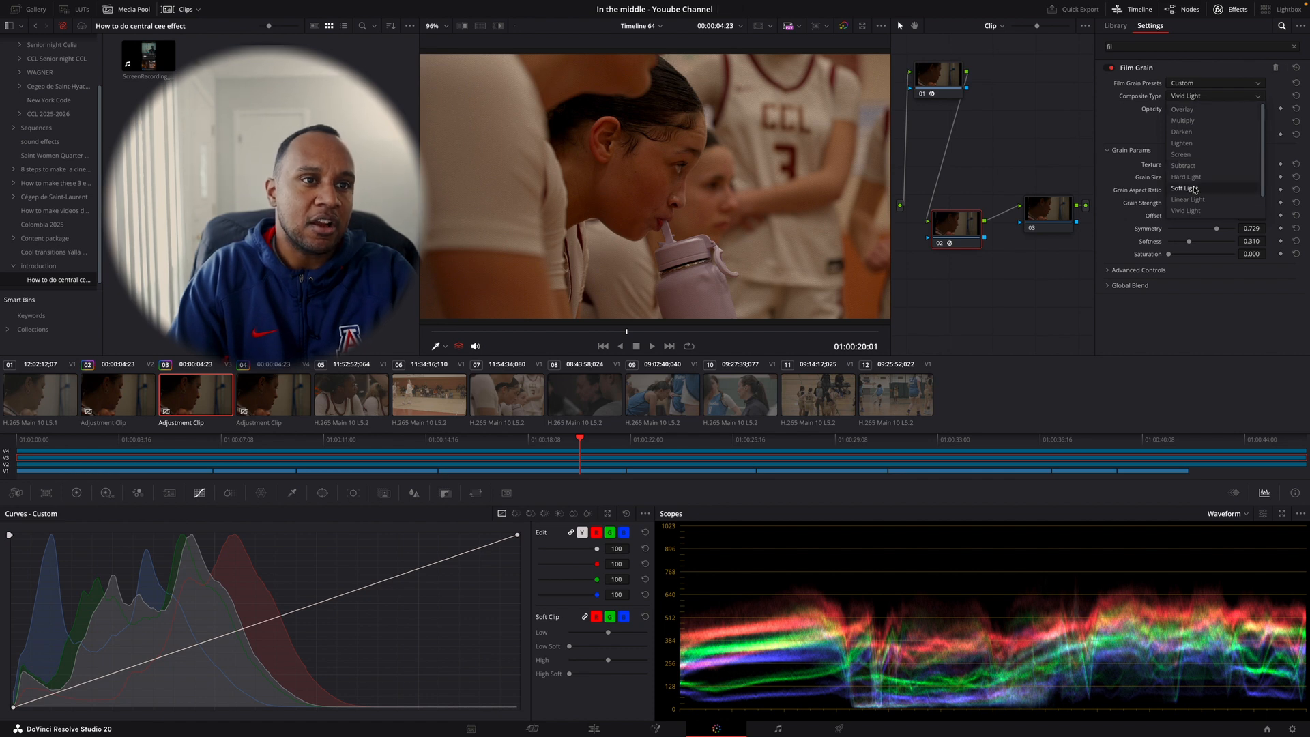
click(1185, 109)
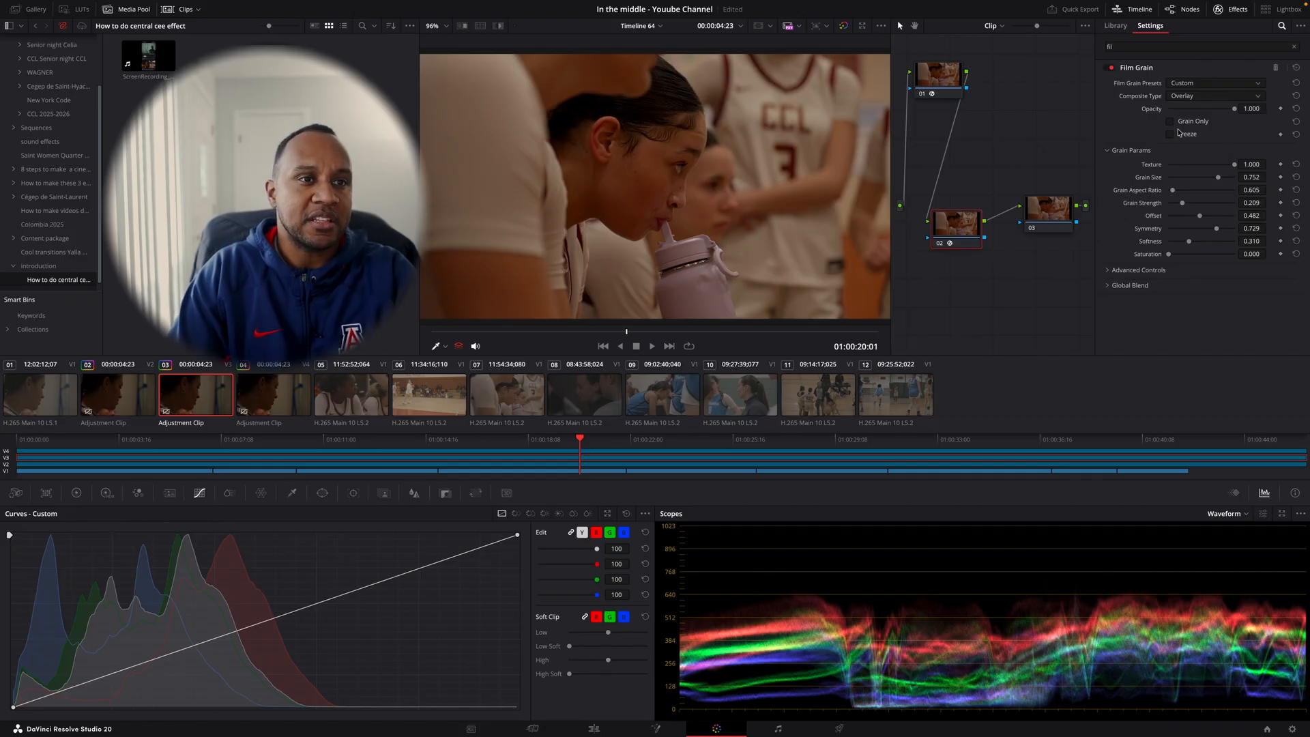
click(1170, 121)
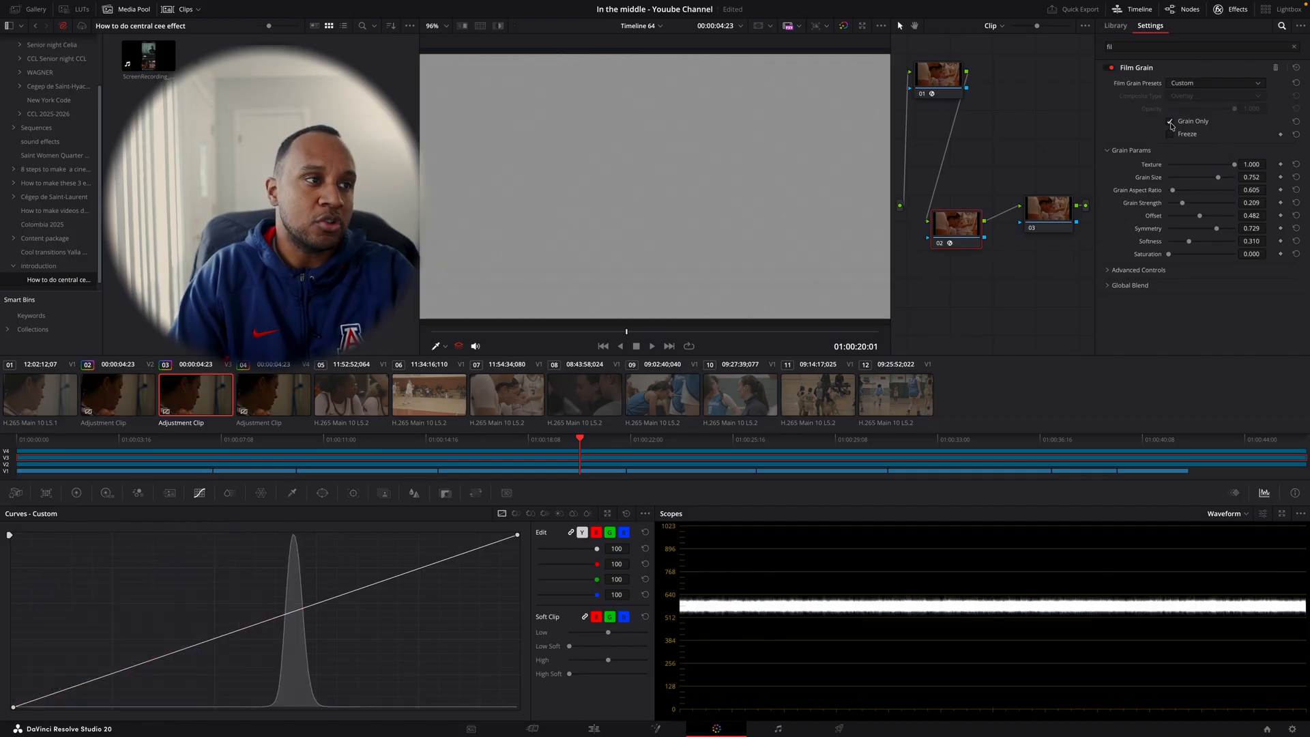
click(1170, 121)
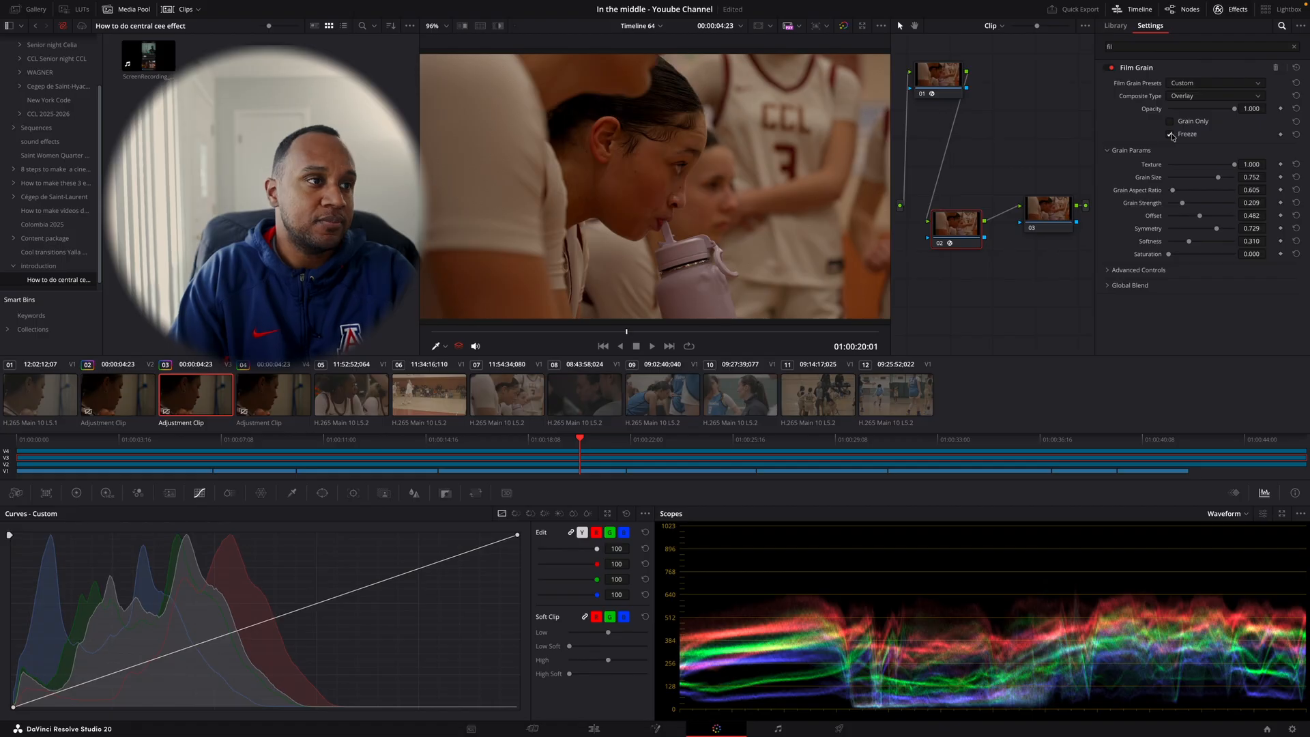
- Freeze the film grain, review the playback in full screen, and turn Freeze off again
click(1171, 134)
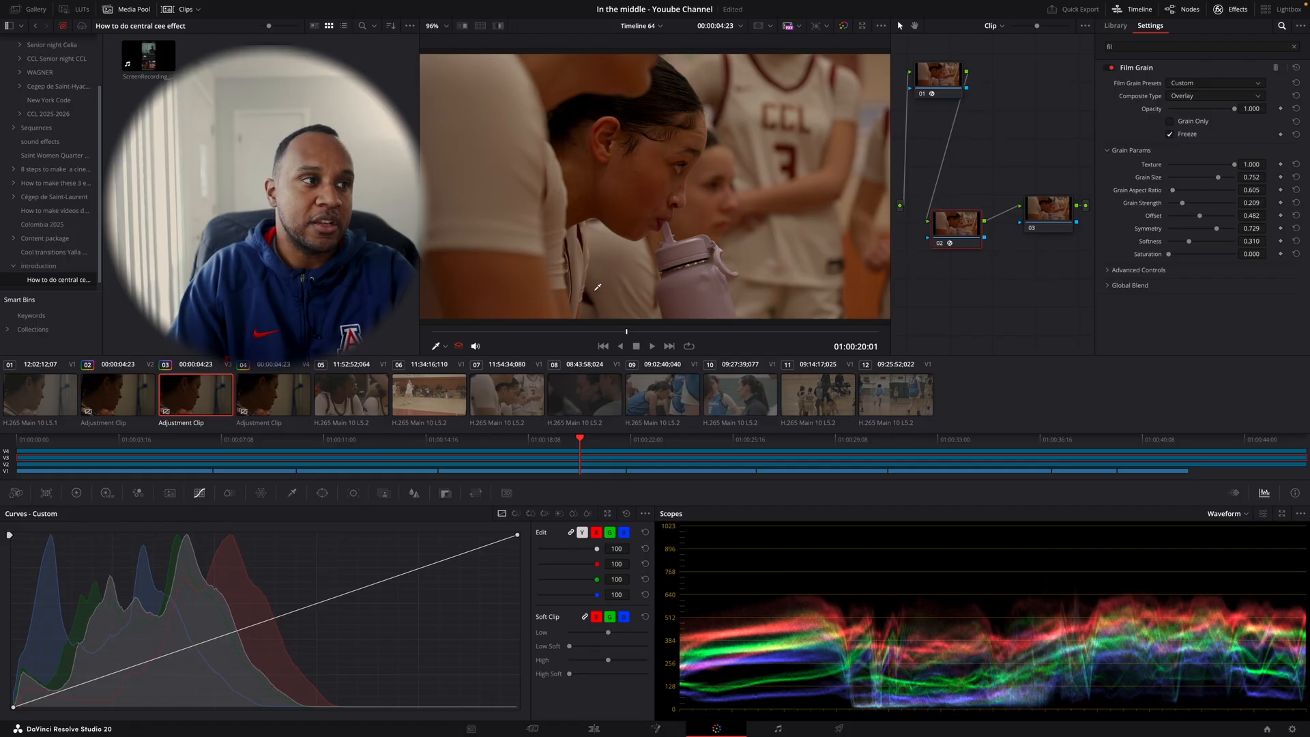
drag(575, 331, 634, 342)
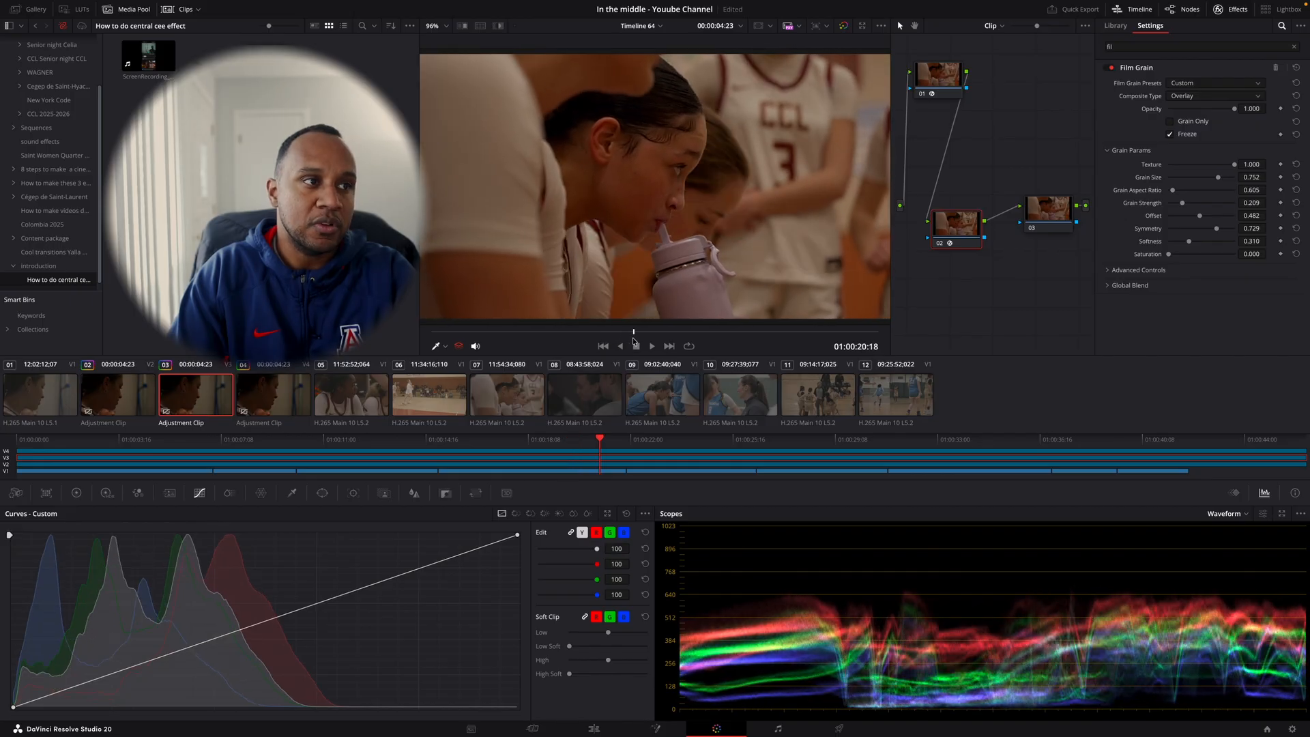
key(ctrl+f)
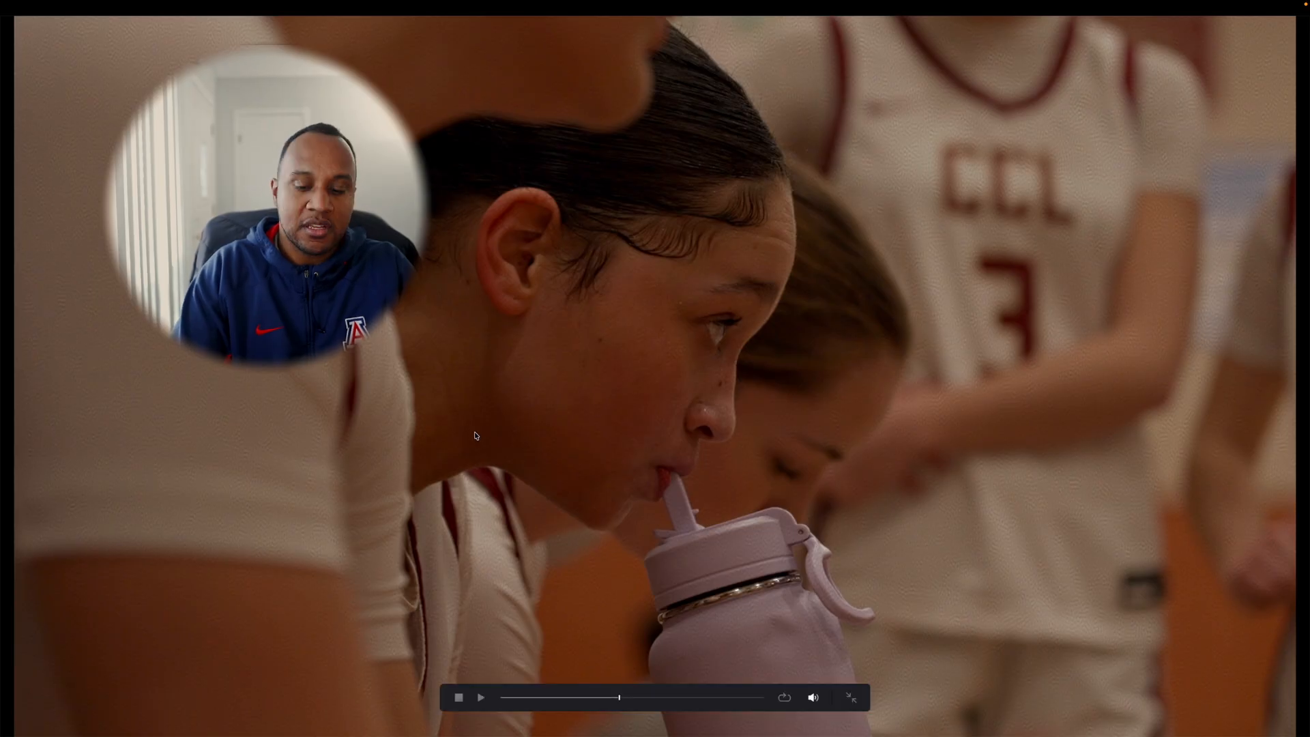
key(space)
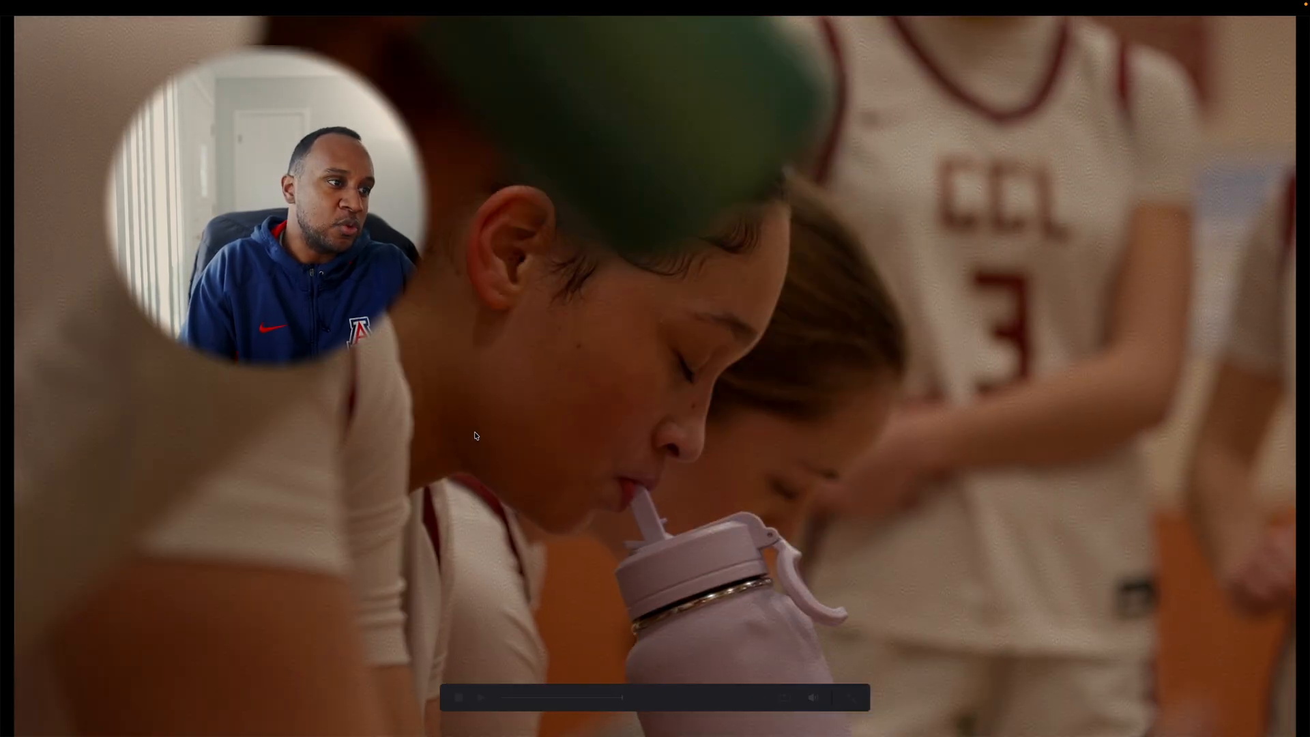
key(space)
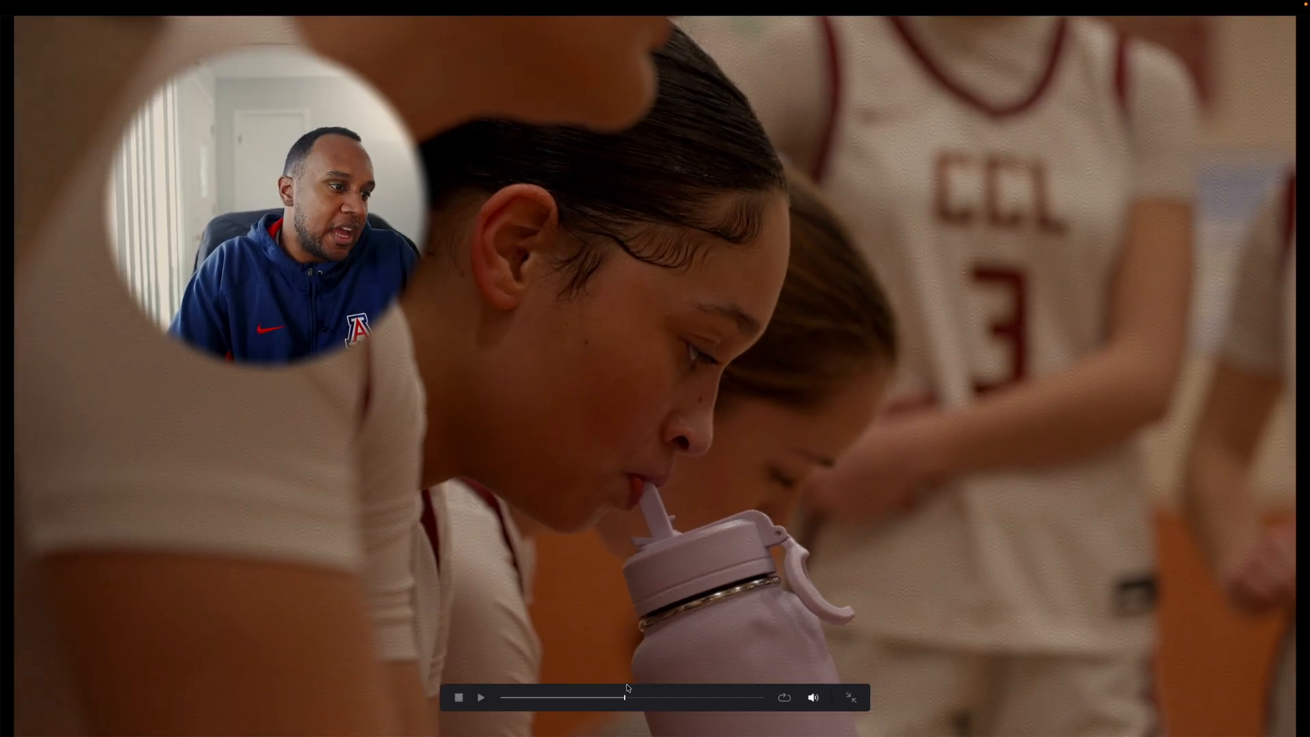
key(Escape)
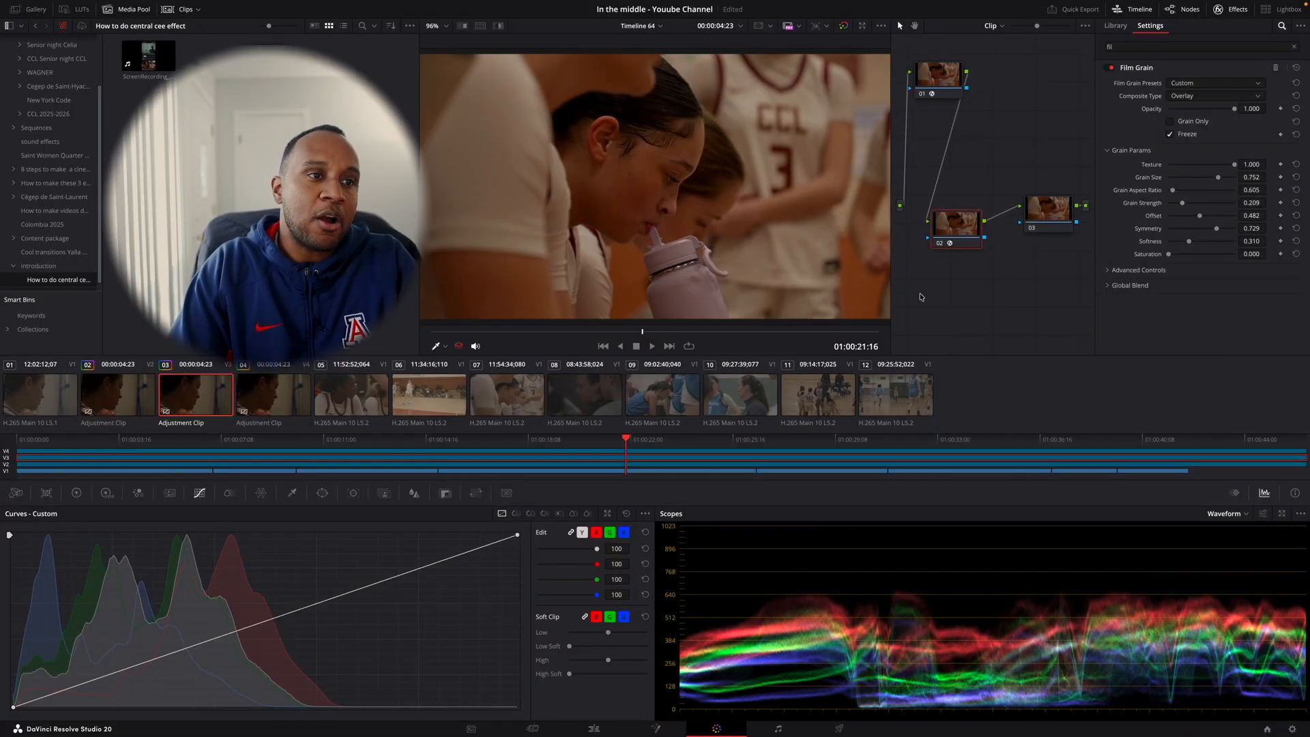
click(1170, 134)
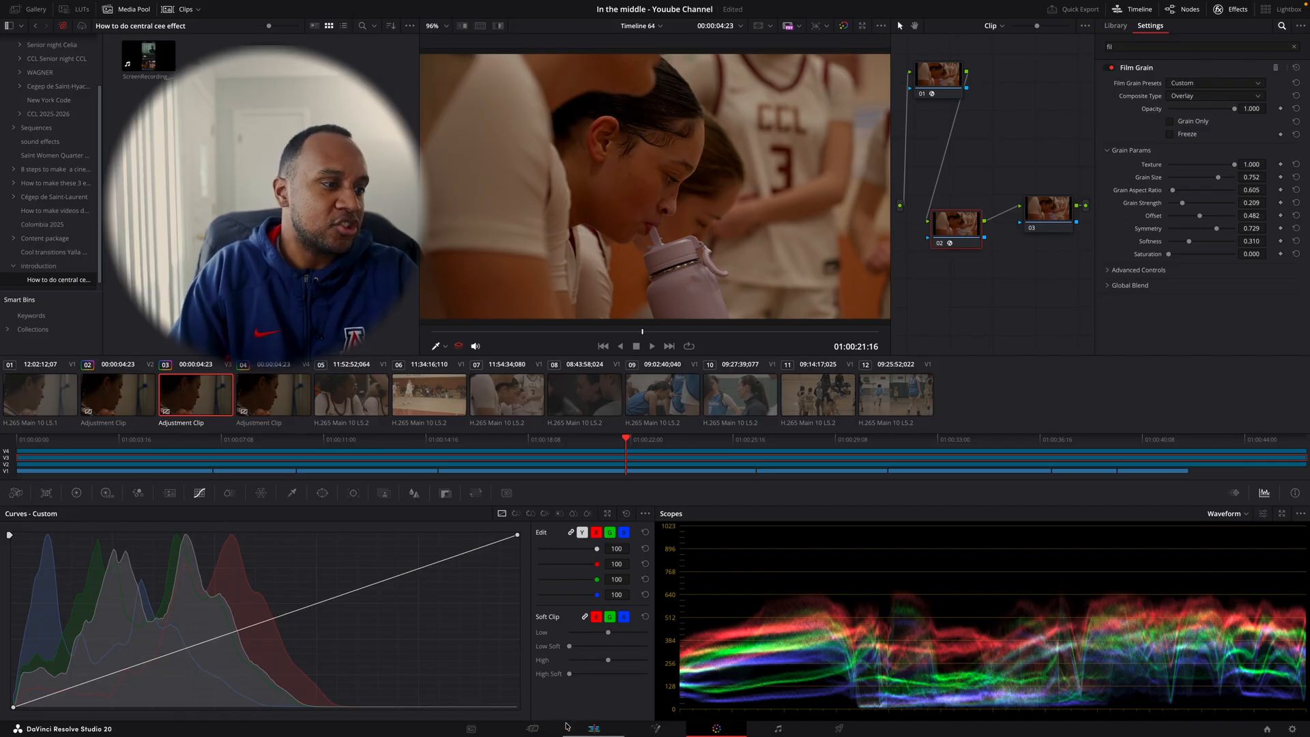
- Switch to the Edit page and compare the picture with the Video 4 track disabled and enabled
click(593, 727)
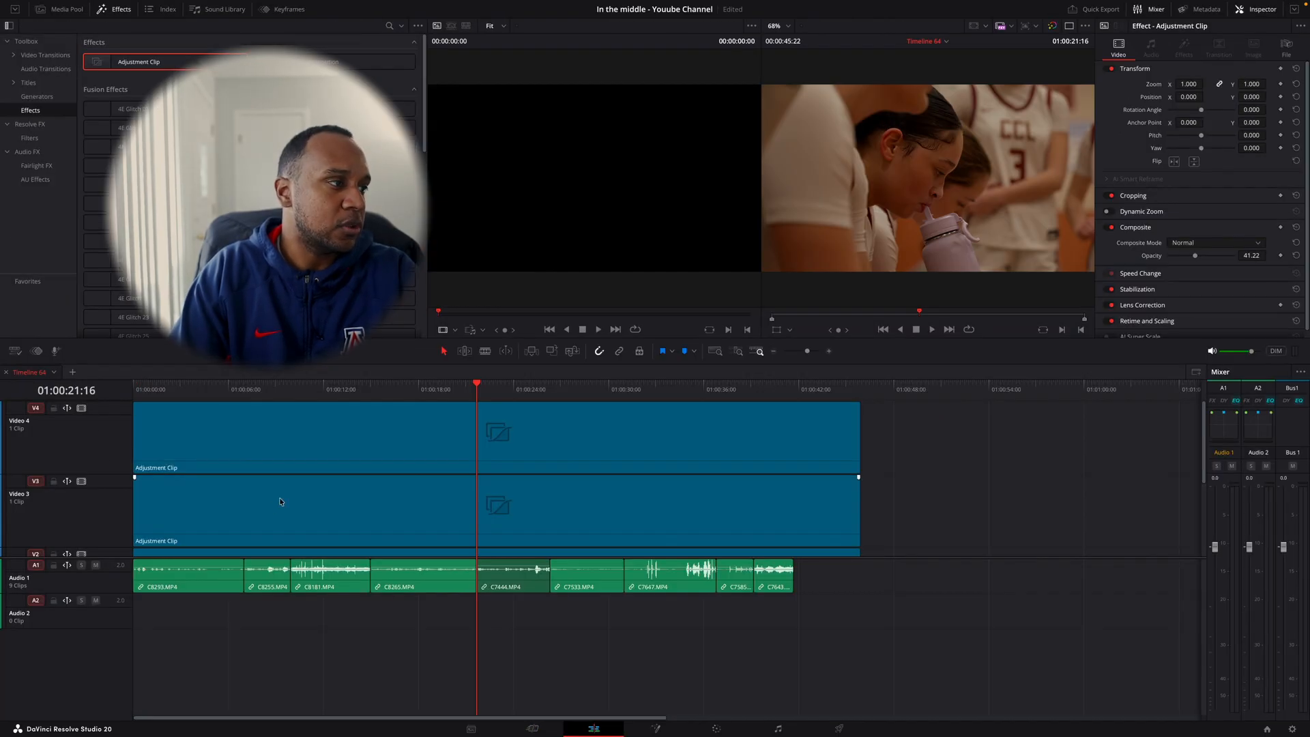
click(222, 506)
click(81, 408)
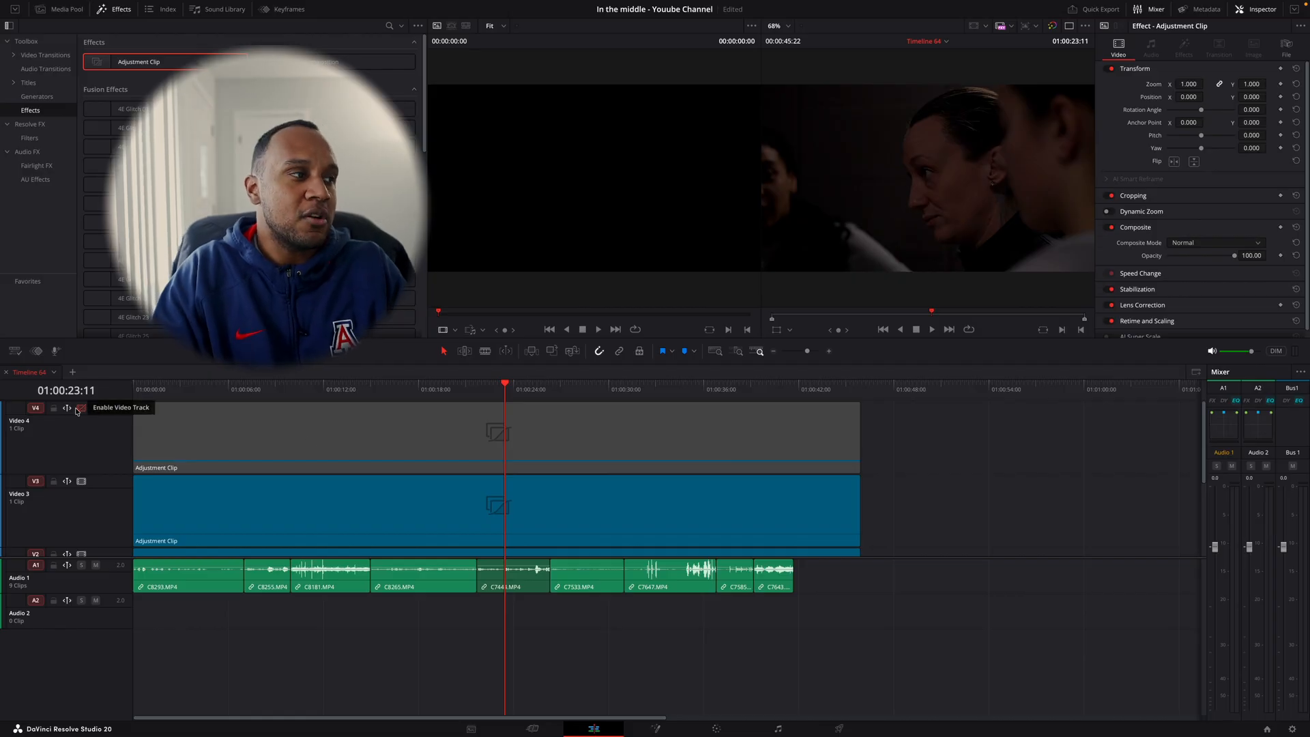
click(81, 408)
- Duplicate the Video 3 adjustment clip and place the copy on Video 4, starting at about 01:00:20
click(304, 511)
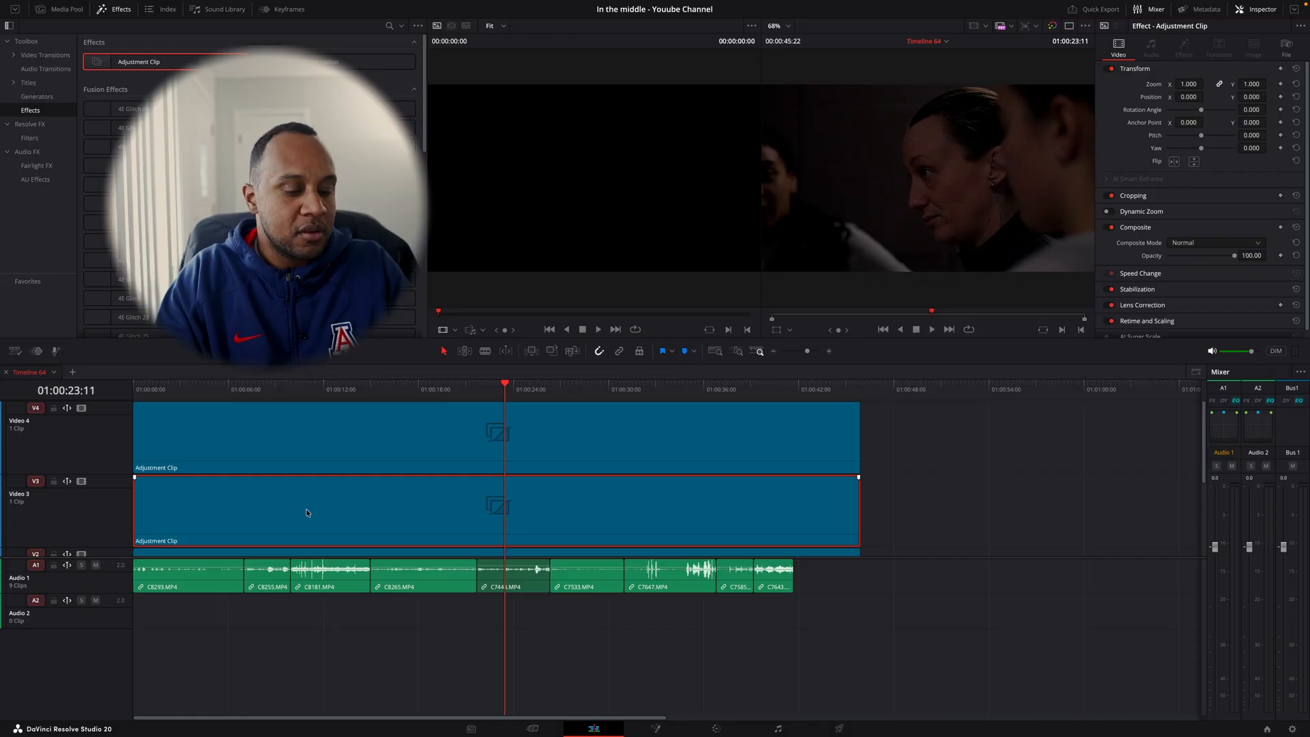
click(936, 389)
key(ctrl+v)
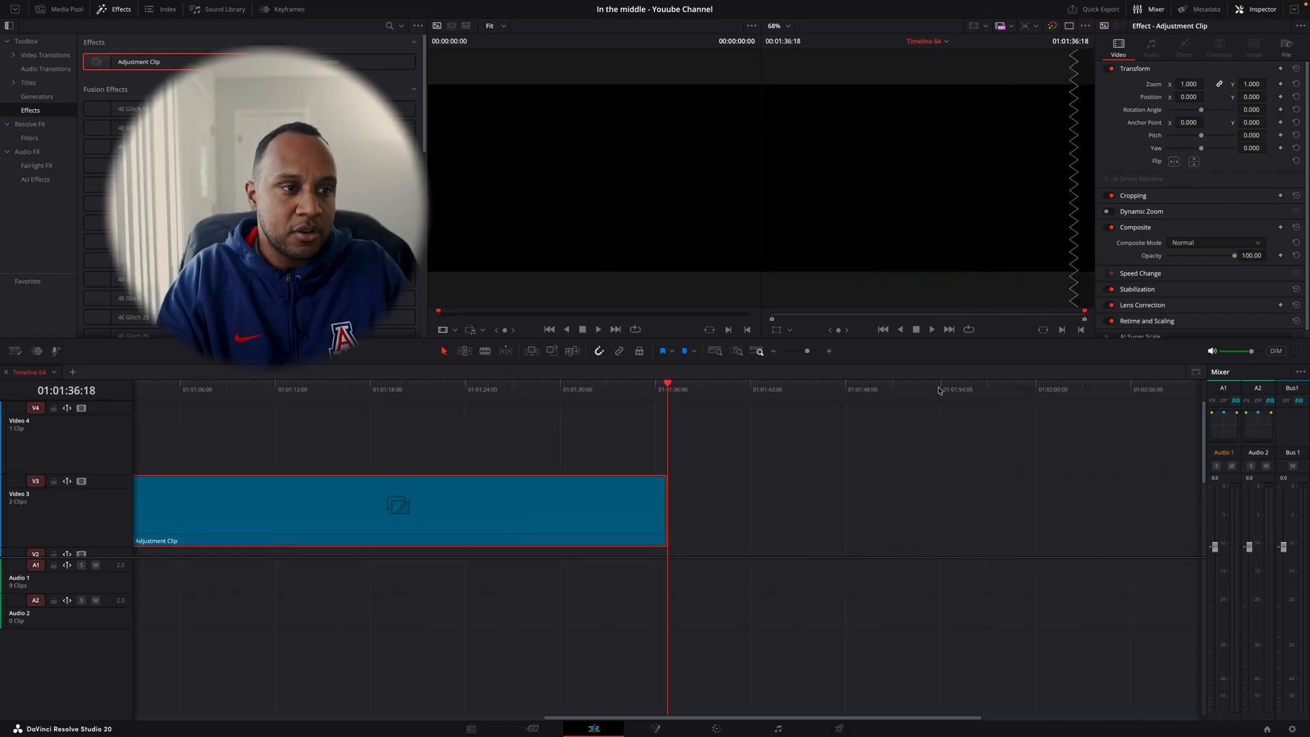
scroll(552, 499, down, 4)
scroll(551, 500, up, 4)
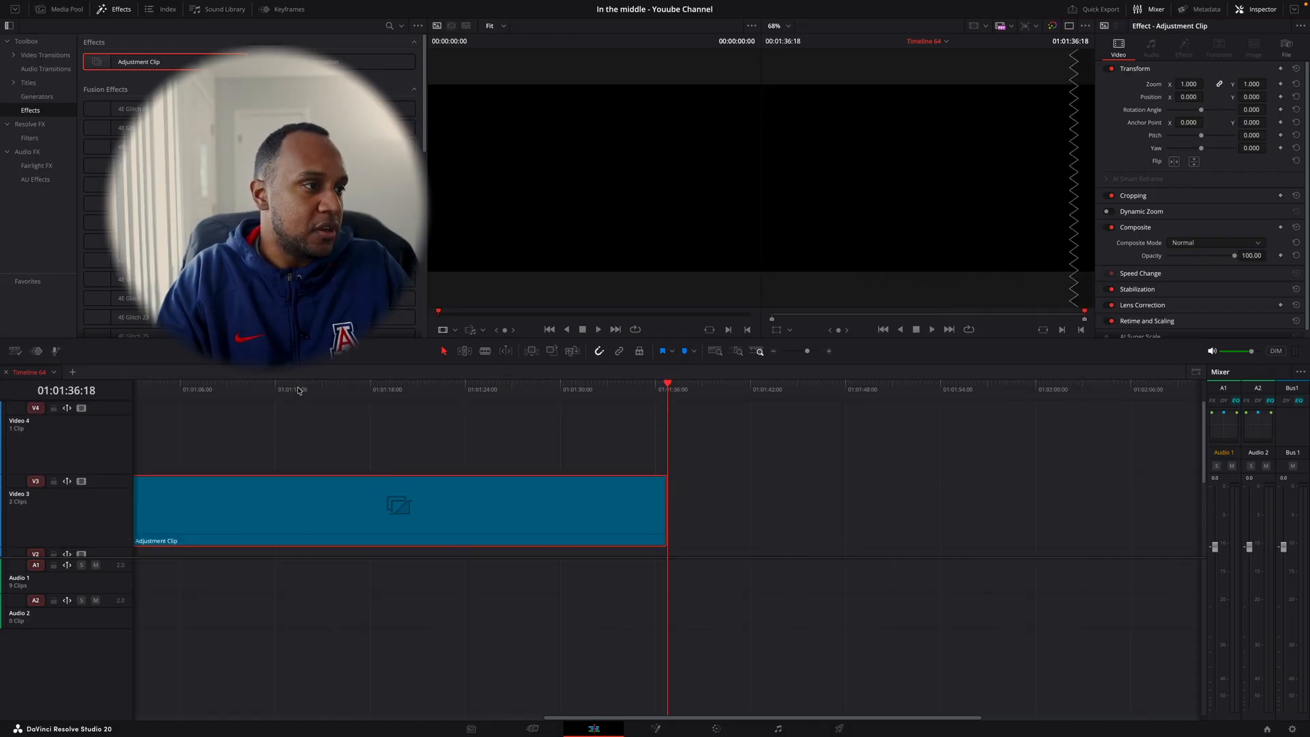
key(Home)
drag(940, 491, 453, 418)
click(569, 389)
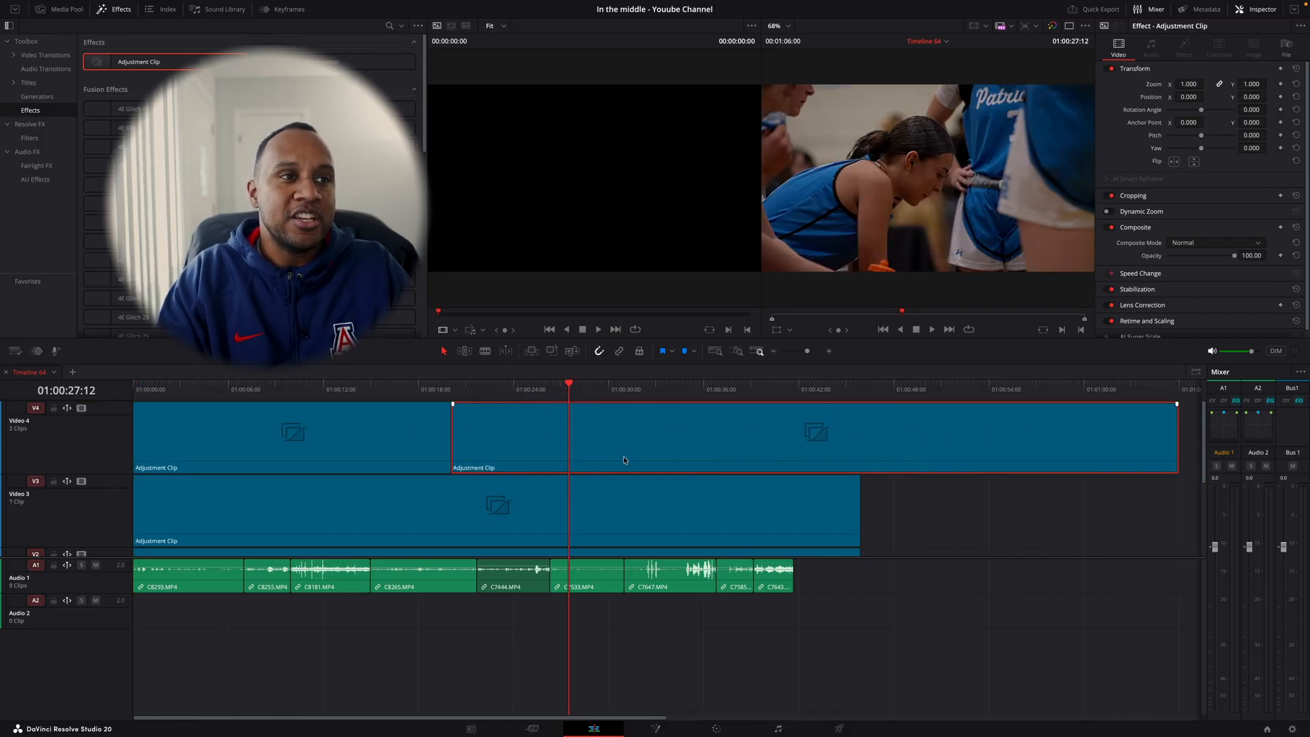
- Open the duplicated adjustment clip on the Color page and examine the Sharpen Edges settings on node 01
key(shift+6)
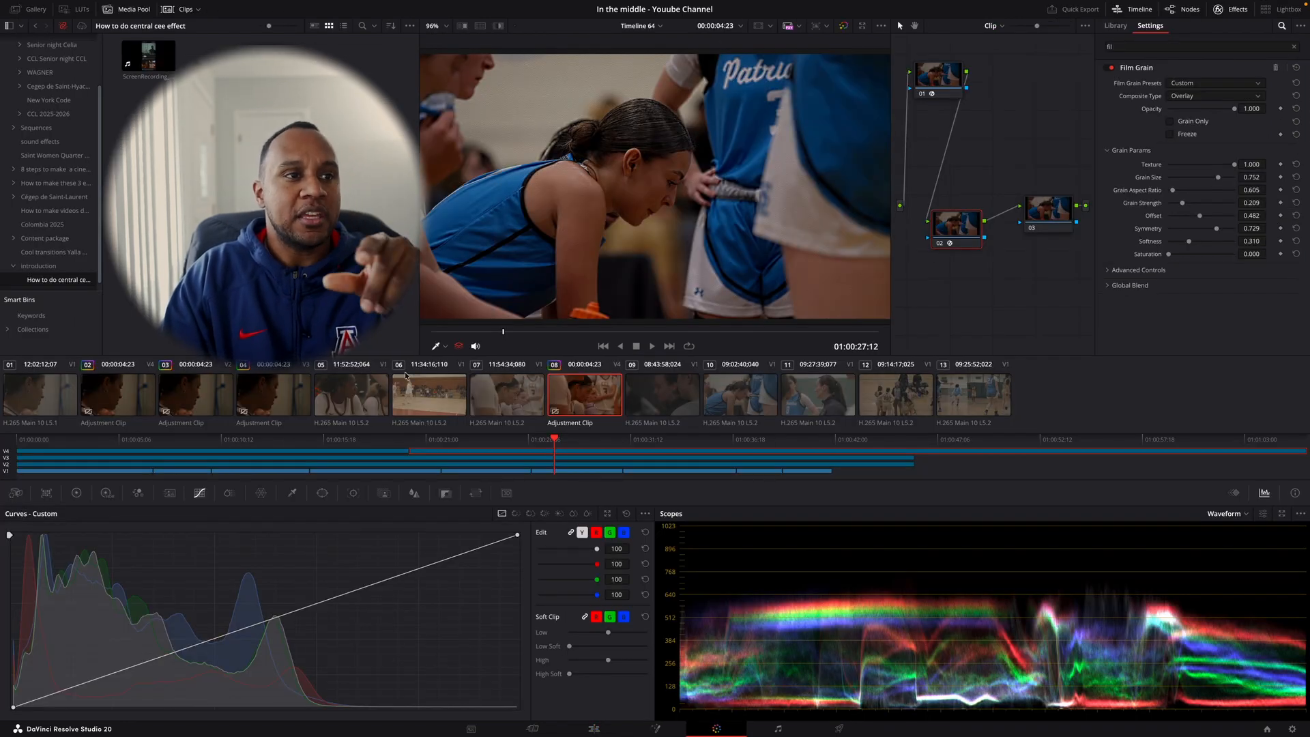
click(943, 72)
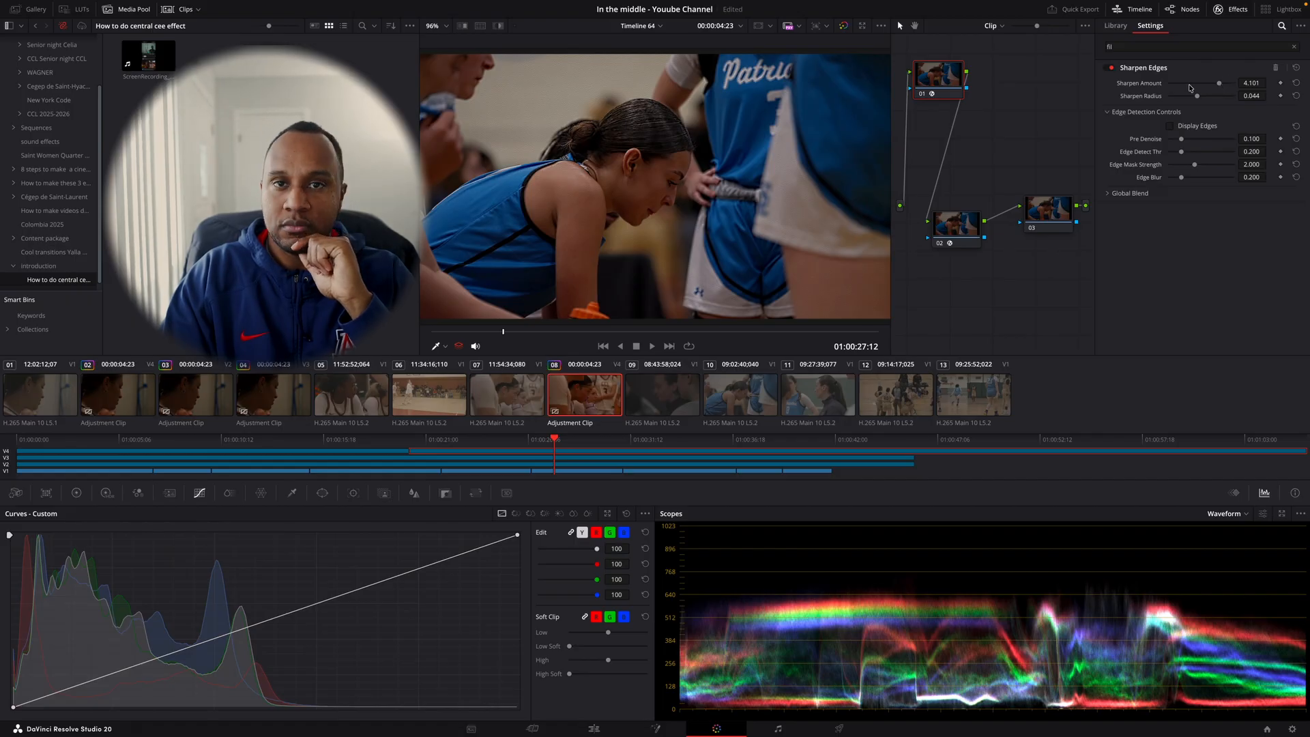
drag(935, 81, 935, 96)
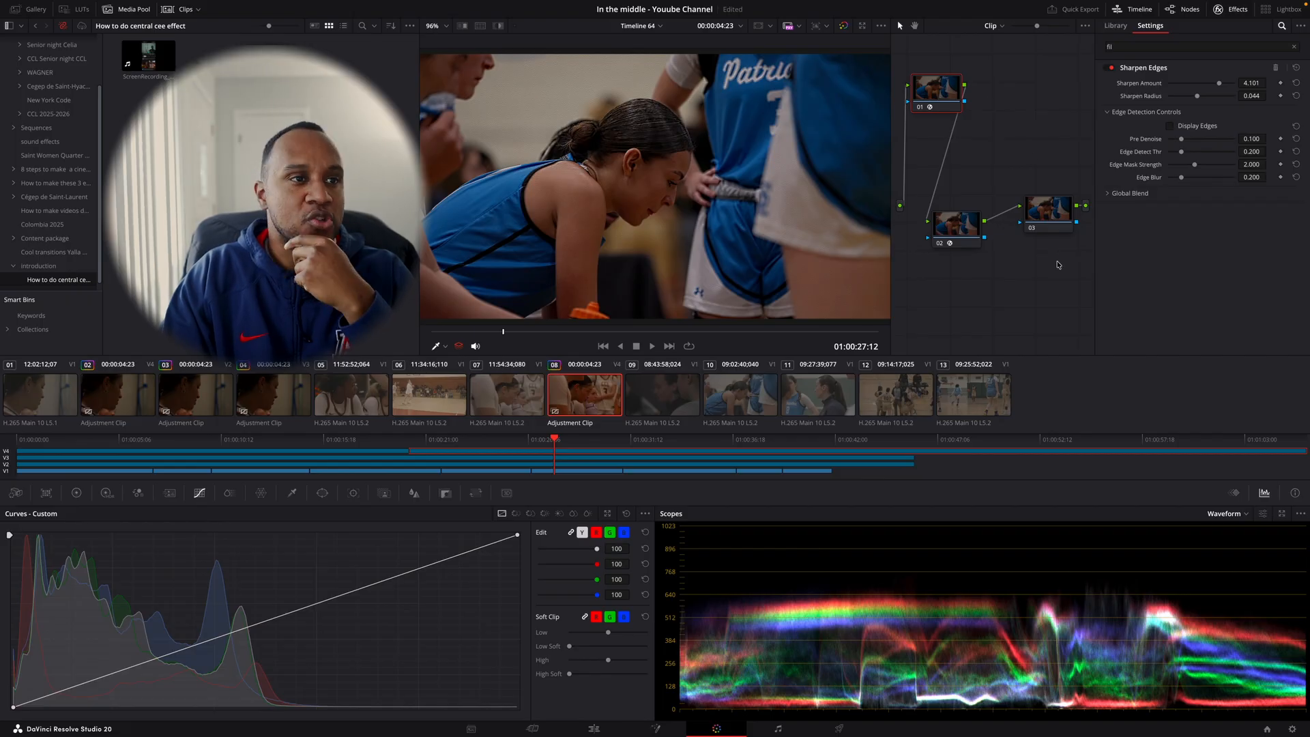
- Return to the Edit page and set the duplicated adjustment clip's opacity to 43.51
click(595, 729)
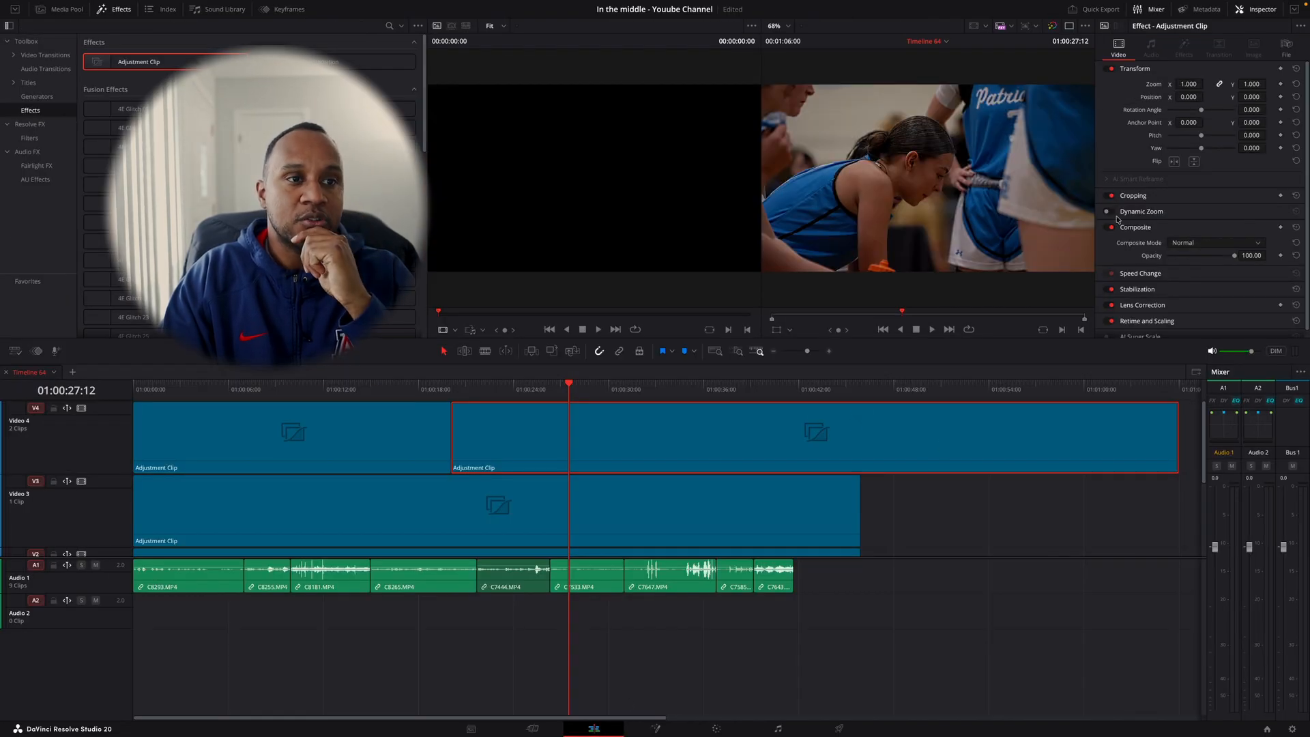
drag(1226, 261, 1197, 271)
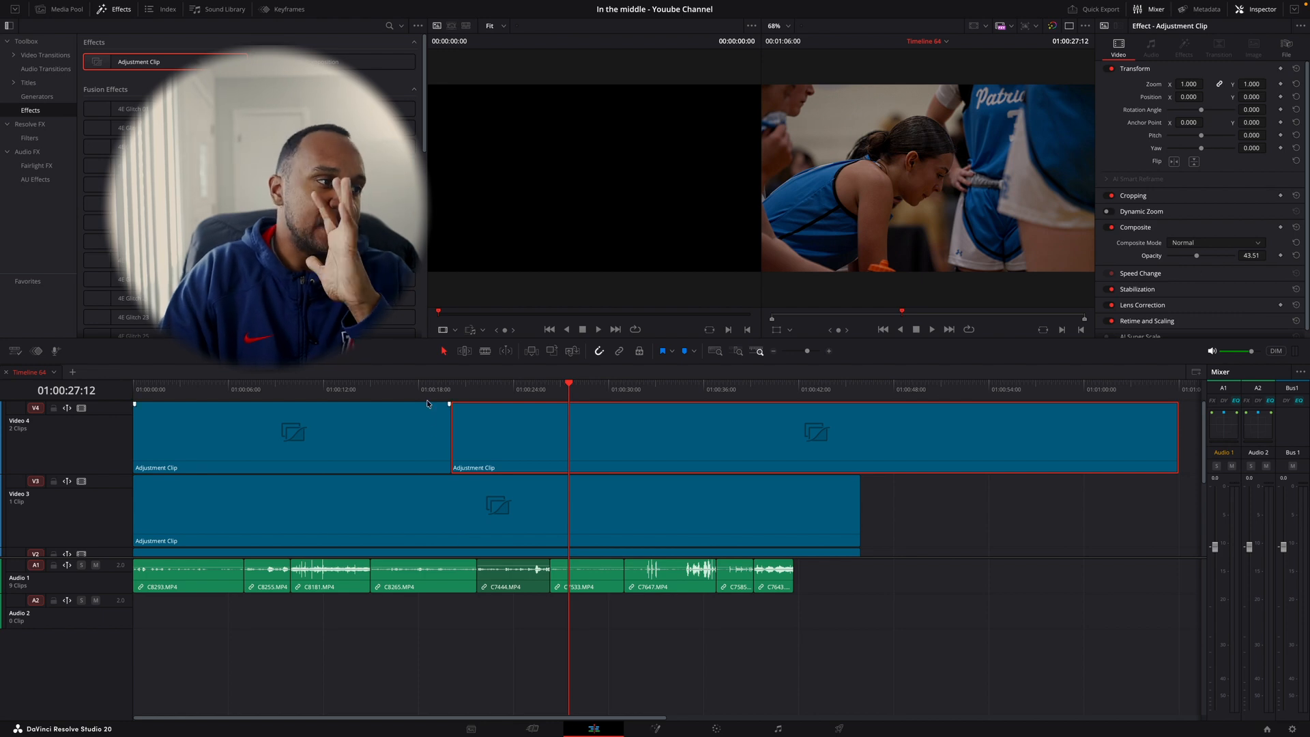
click(430, 424)
- Delete the duplicated adjustment clip from Video 4 and extend the remaining one to the end of the Video 3 clip
click(518, 430)
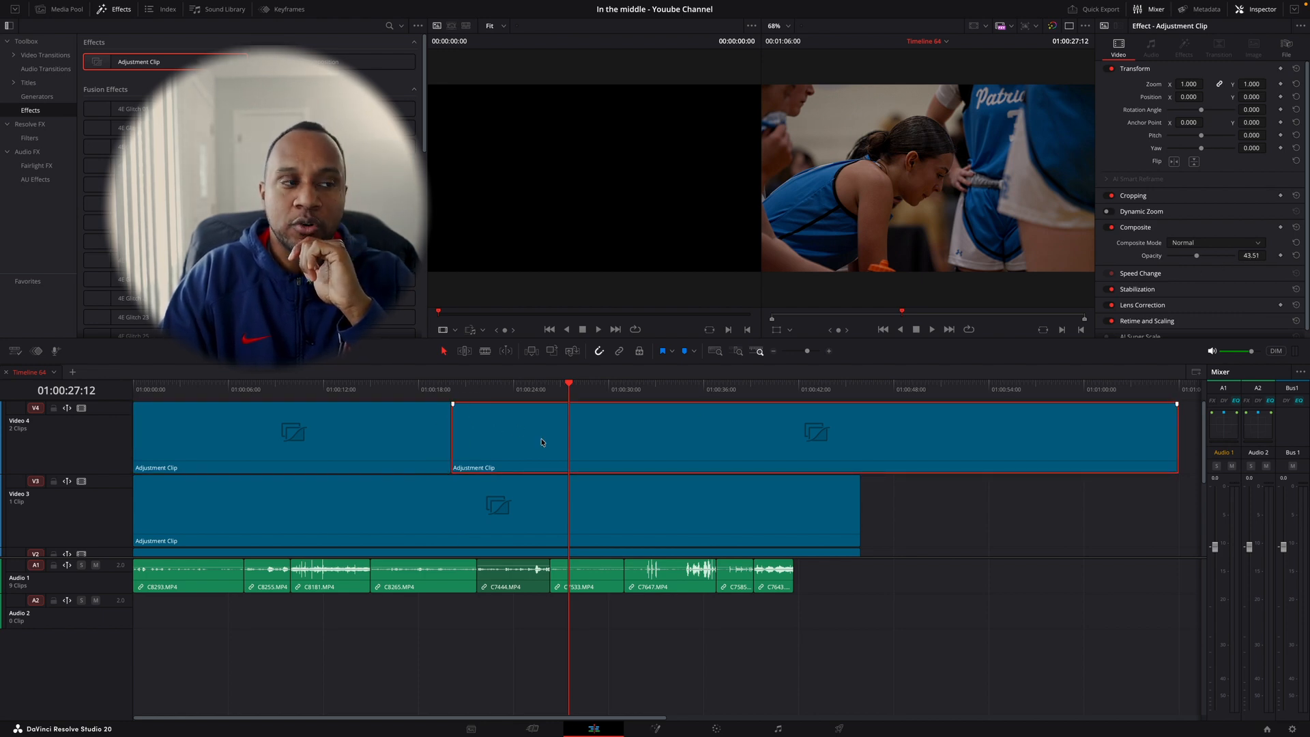
key(Delete)
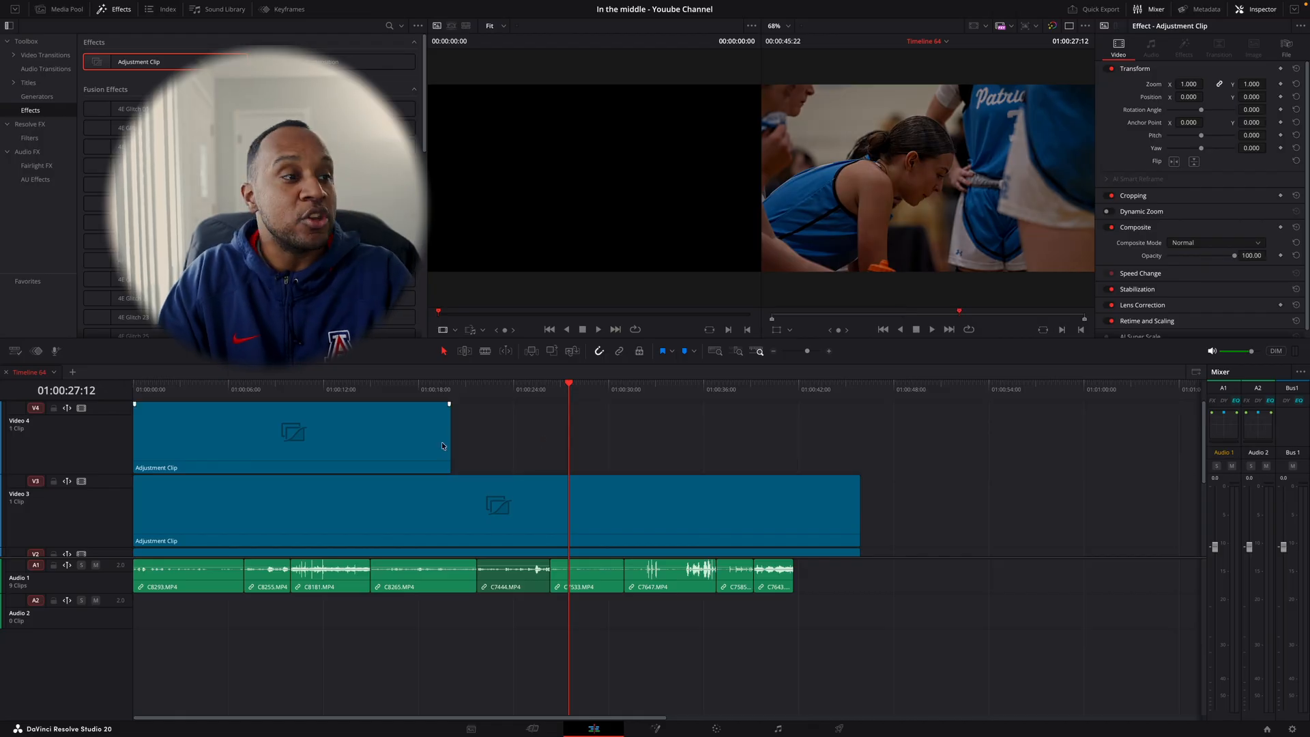
drag(447, 443, 860, 443)
key(Home)
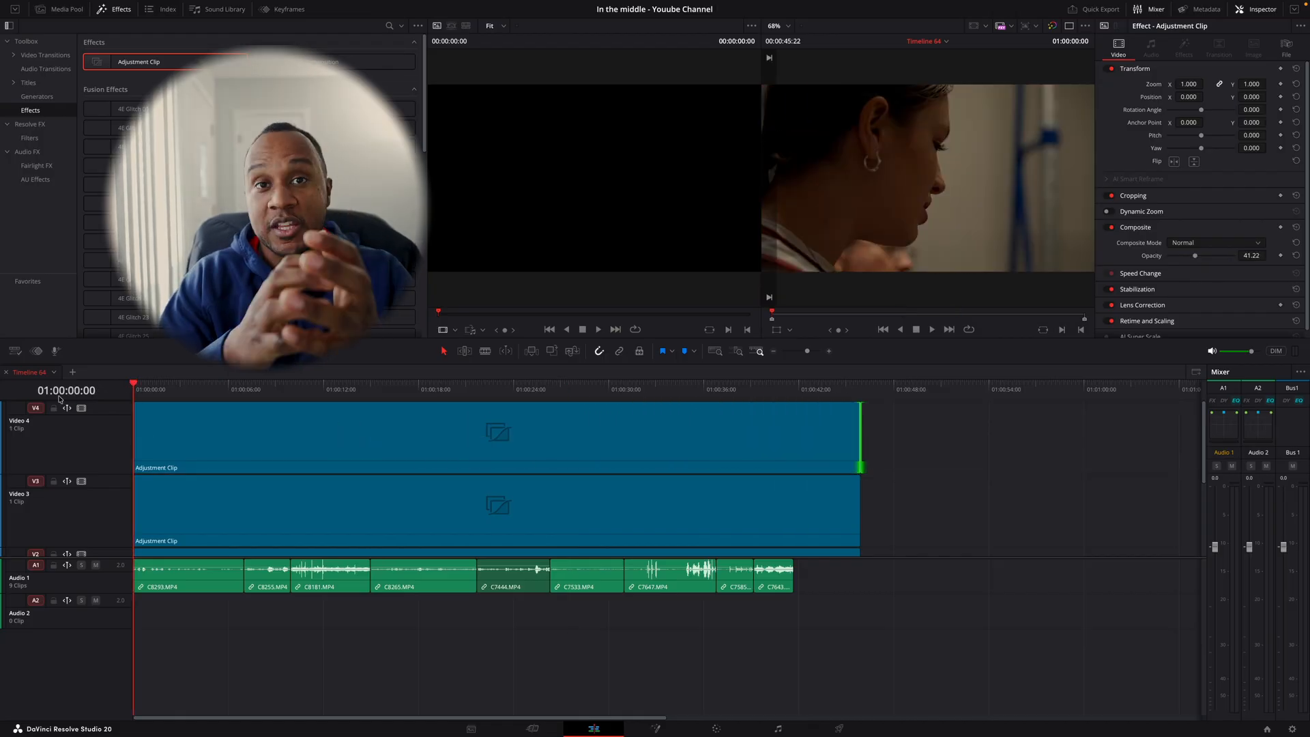